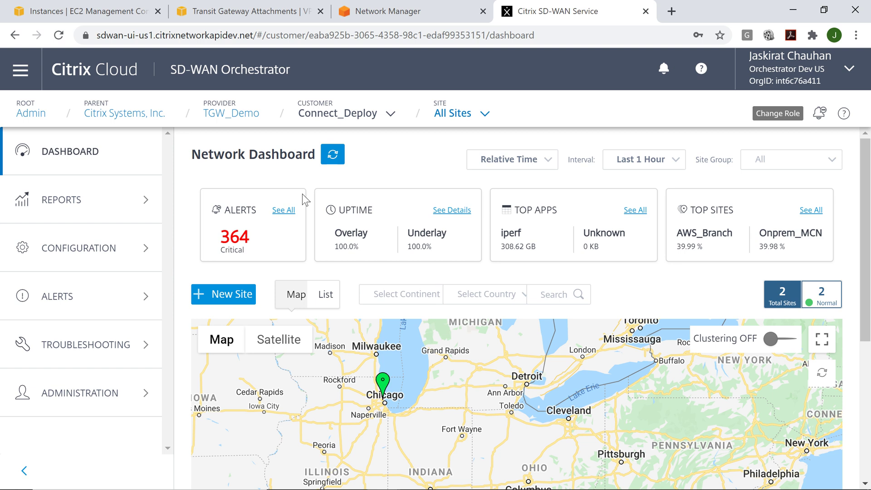
- Zoom the dashboard site map, then go to Configuration > Delivery Services > Service & Bandwidth
scroll(434, 245, down, 3)
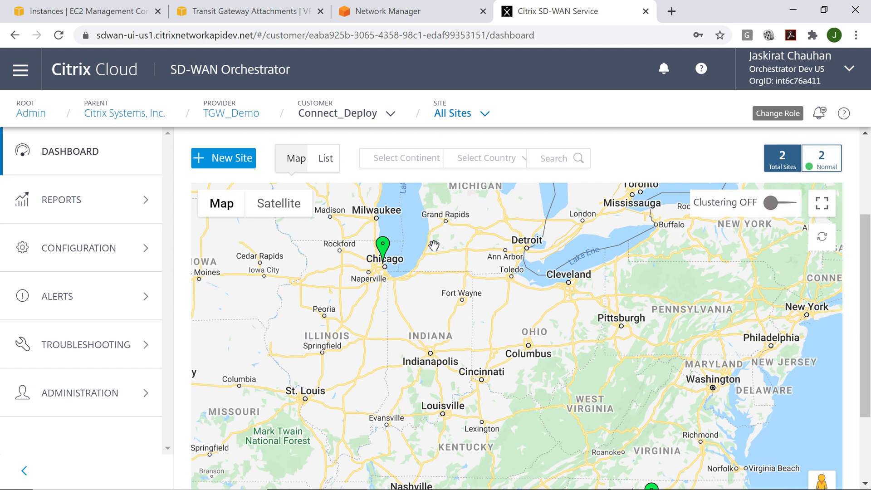
double_click(407, 274)
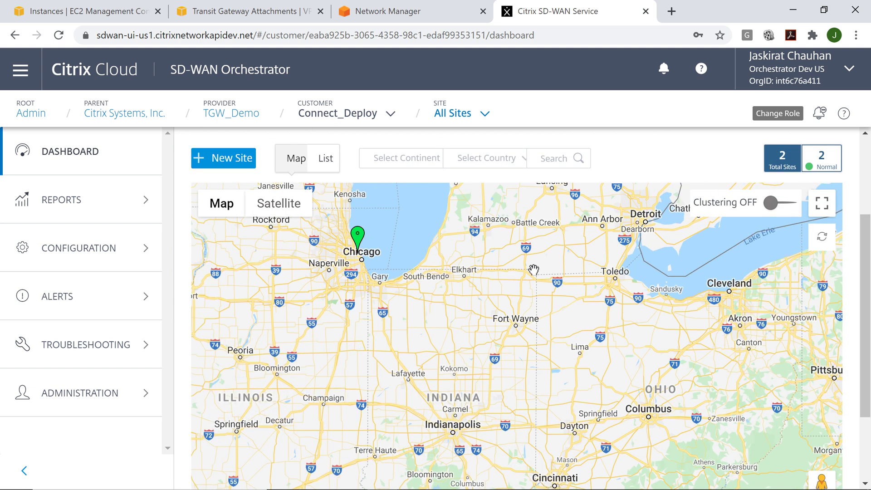
scroll(528, 269, up, 1)
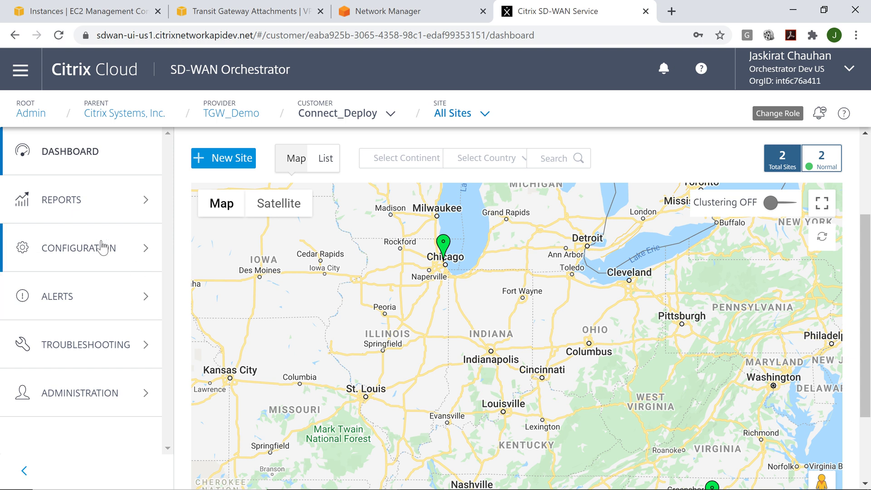
click(108, 253)
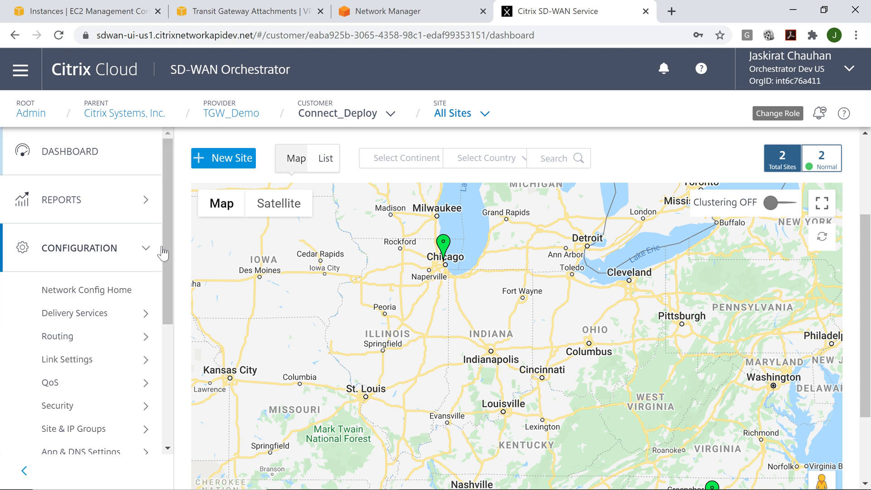
click(91, 312)
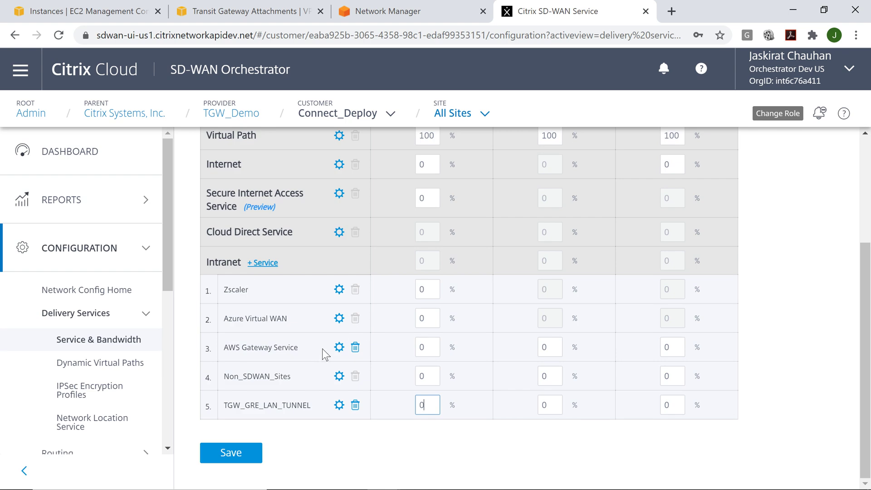
- Save the AWS subscription credentials, including the Secret Access Key, for AWS Gateway Service
click(339, 348)
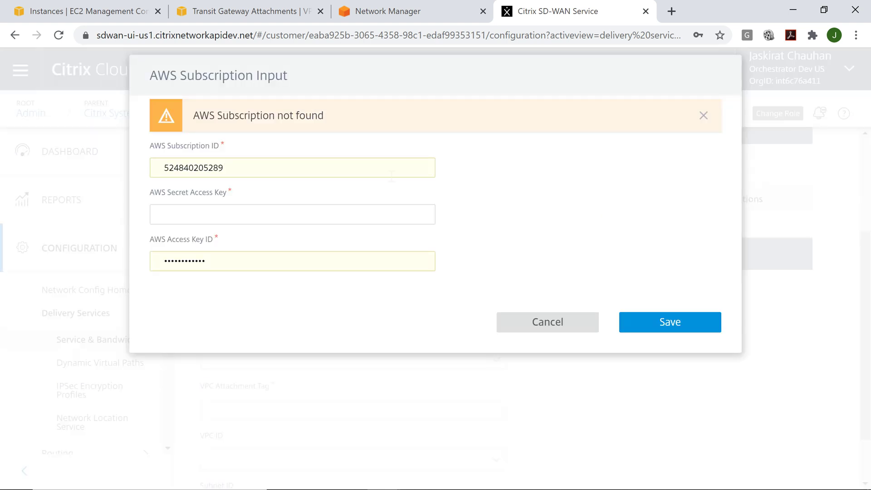
click(262, 219)
key(Up)
key(Return)
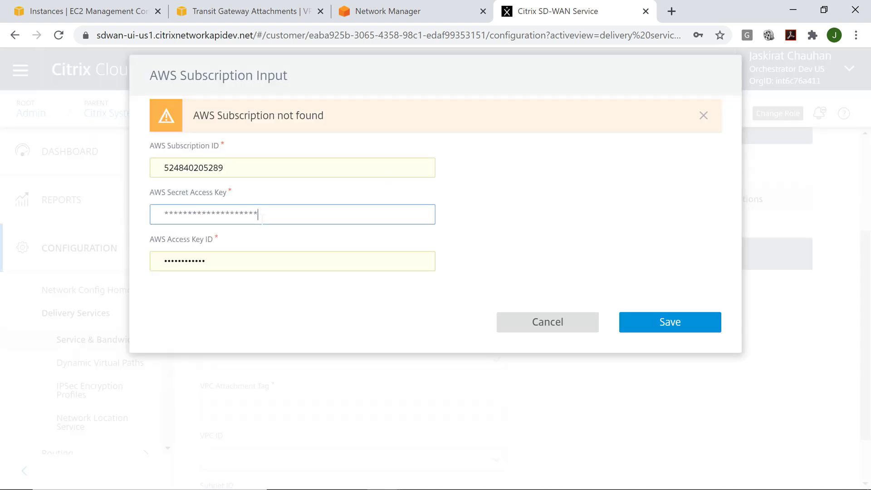
click(668, 323)
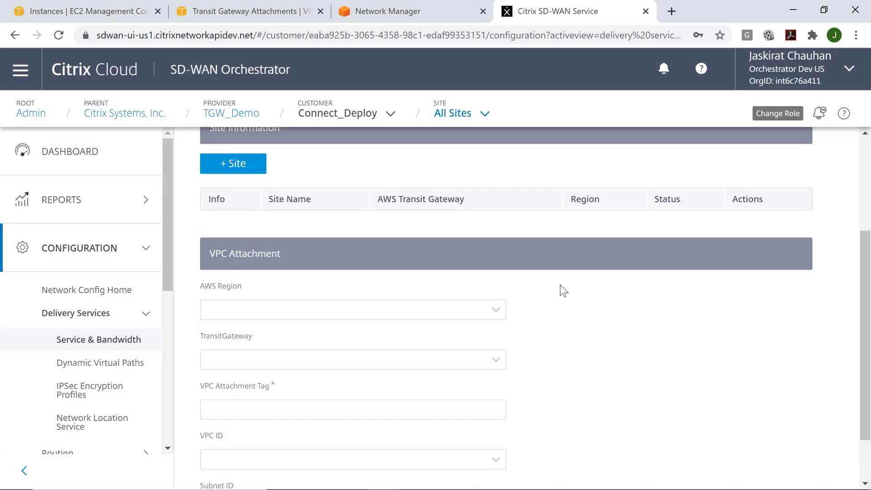
- Add AWS_Branch as an AWS gateway site in US West (N. California)
scroll(574, 316, up, 3)
click(254, 300)
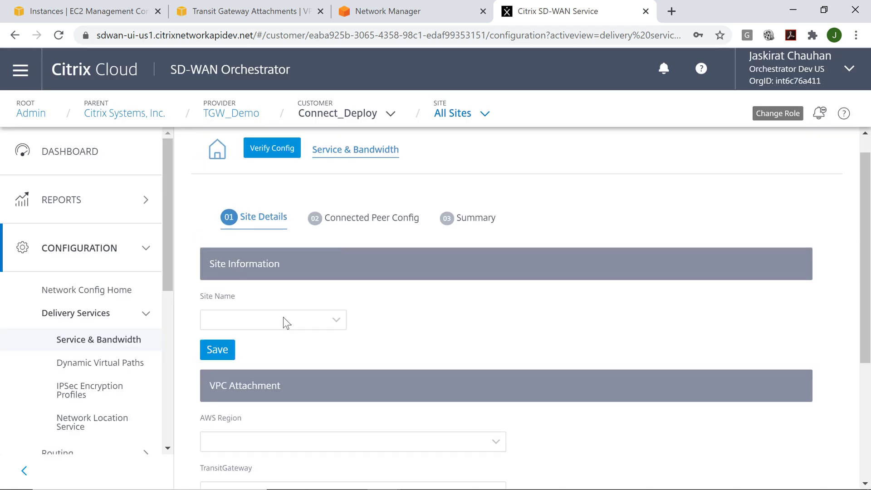
click(337, 327)
click(245, 362)
scroll(457, 312, down, 1)
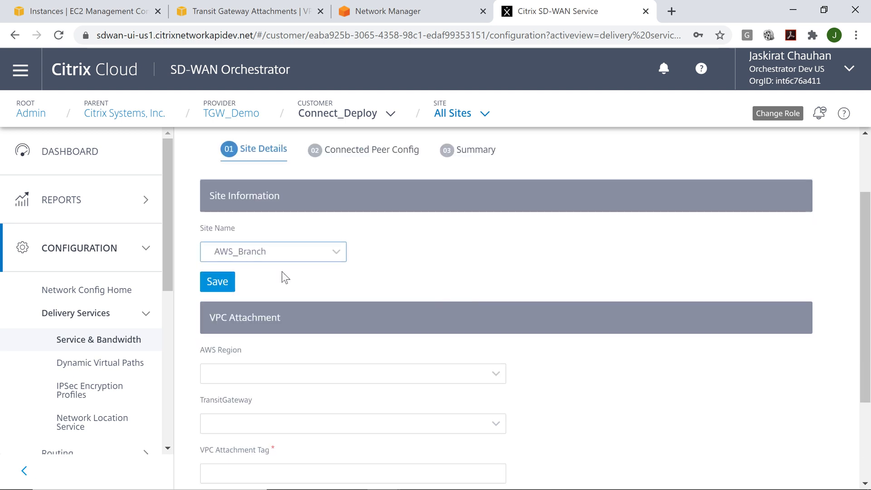
click(217, 282)
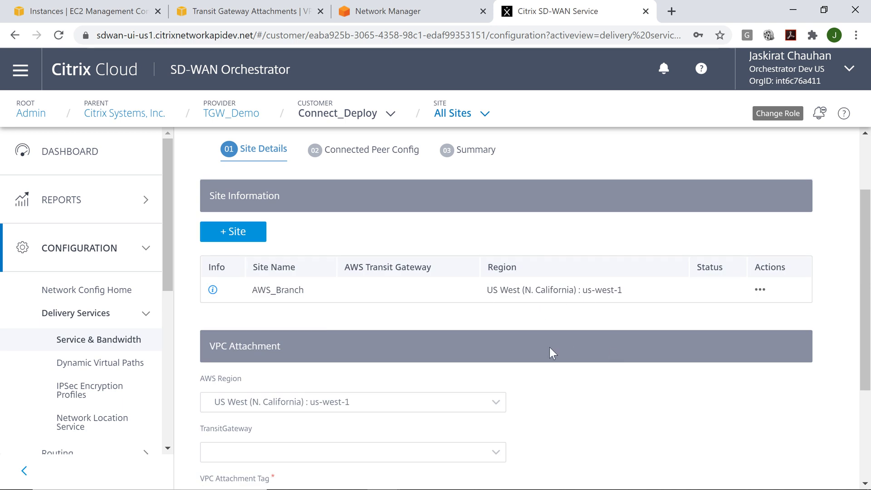
- Choose transit gateway tgw-017379fd842a9f3ed and tag the attachment TGW-connect-attachment
scroll(549, 347, down, 2)
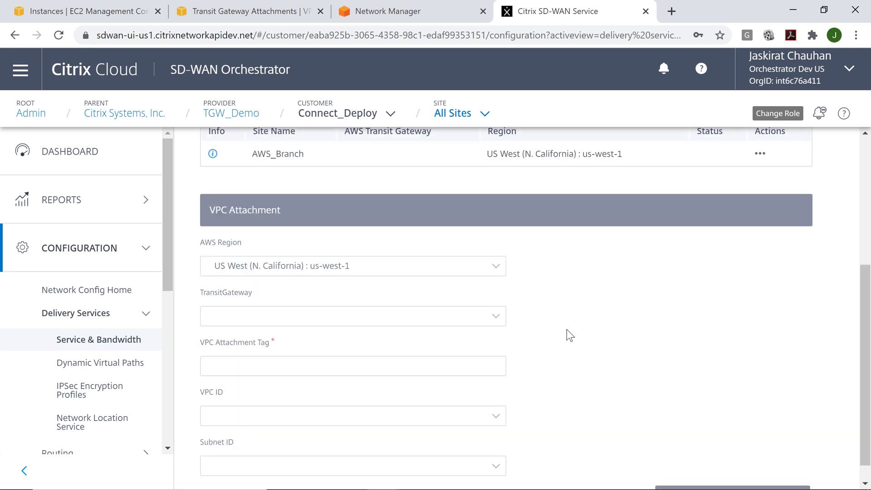
click(500, 325)
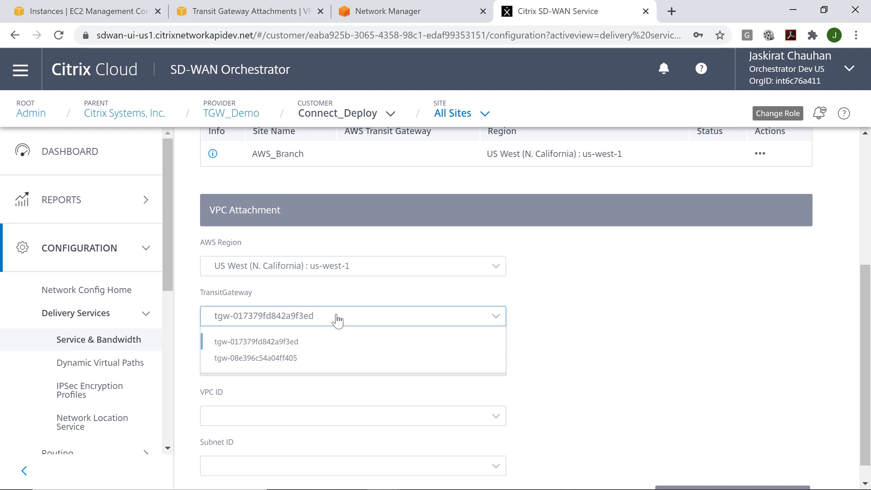
click(304, 347)
scroll(517, 352, down, 1)
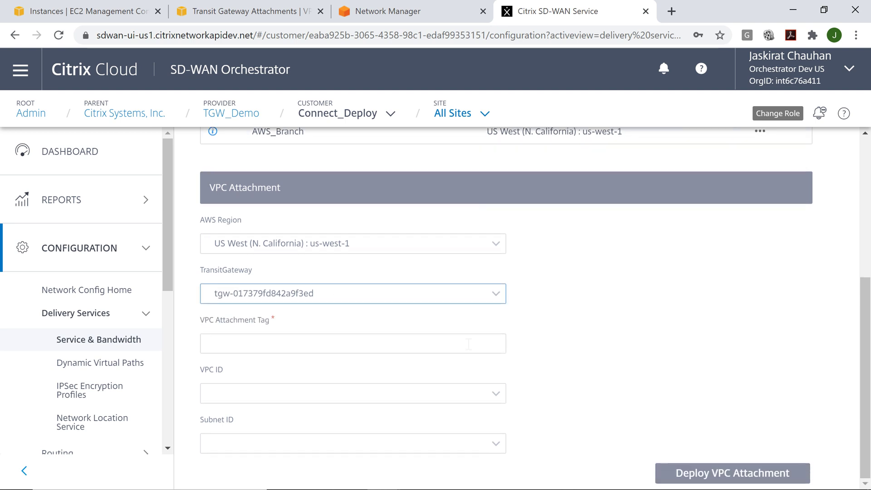
click(400, 343)
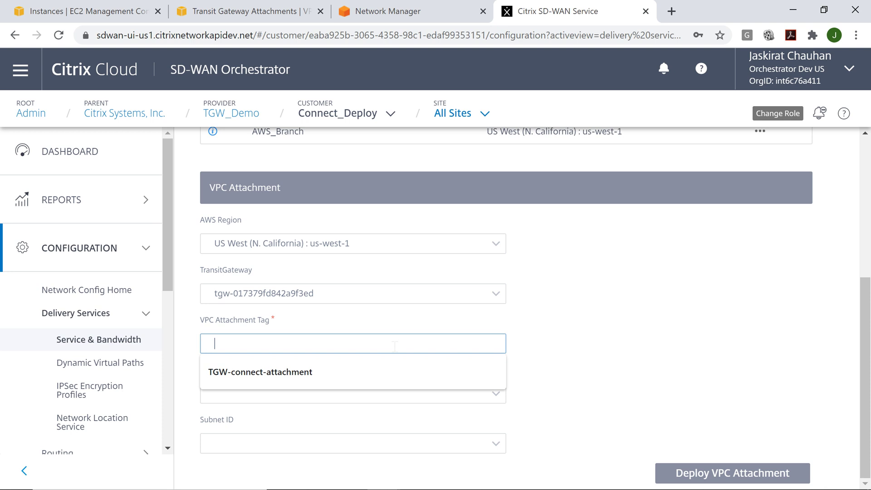
click(326, 371)
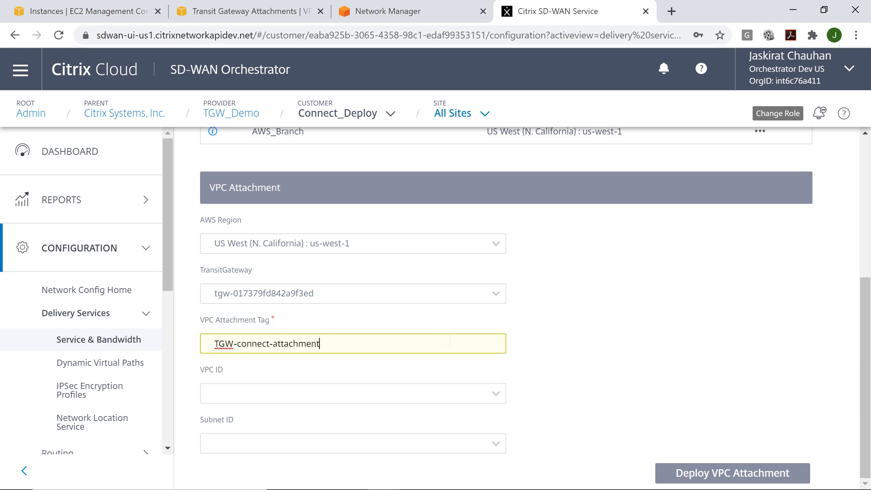
- Pick VPC 192.168.100.0/22 and subnet CLIENT_NW_2, then deploy the VPC attachment
click(494, 393)
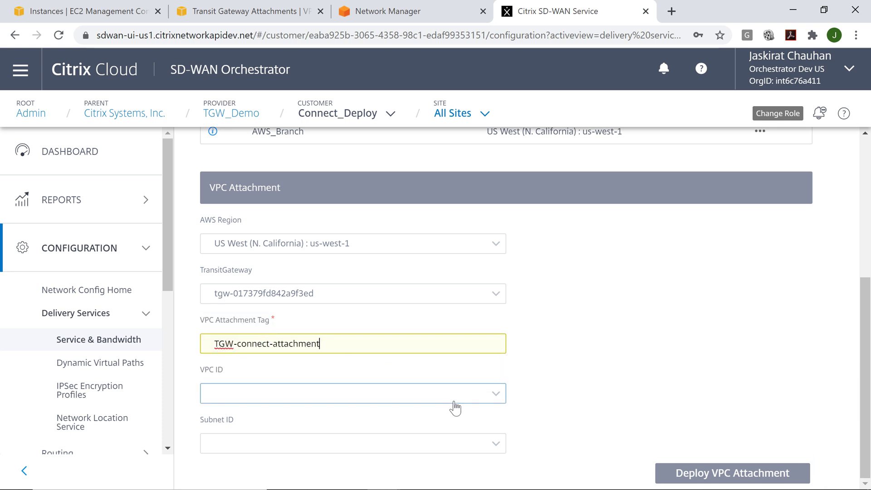
click(499, 393)
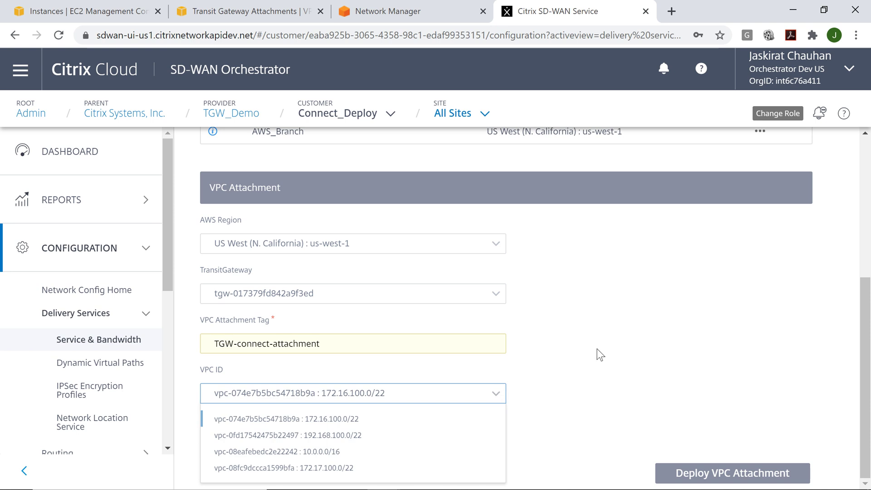
click(371, 435)
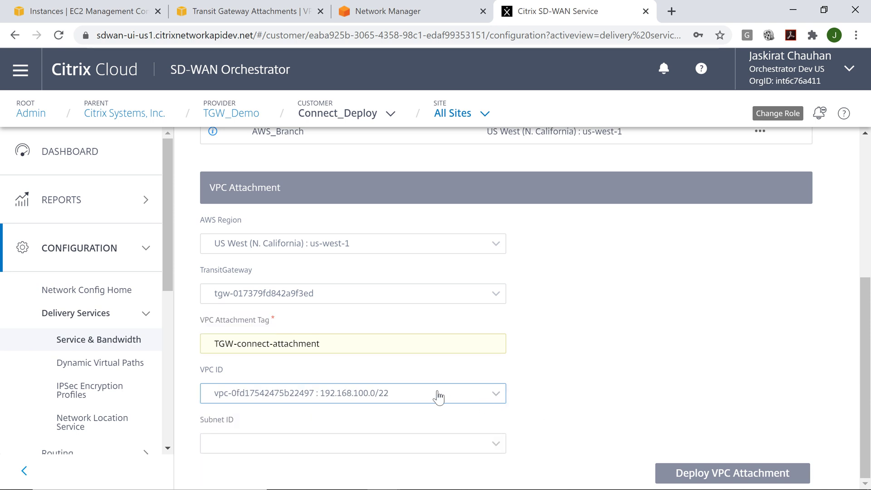
click(496, 442)
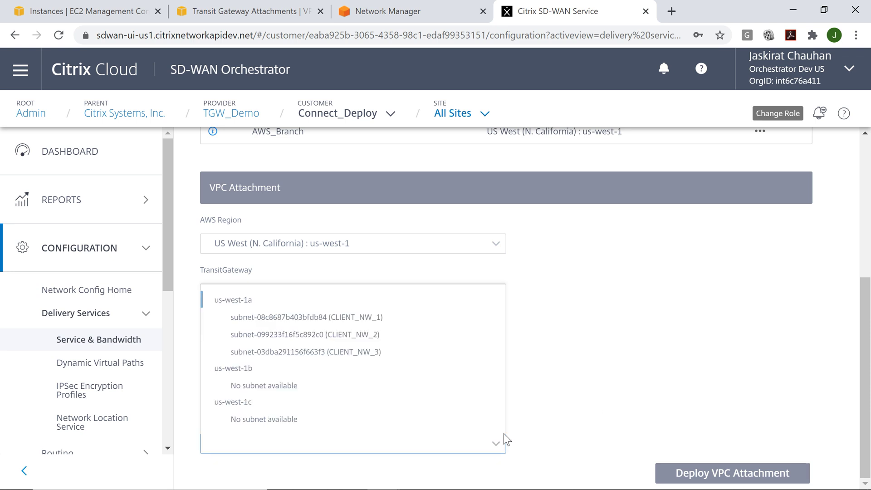
click(401, 336)
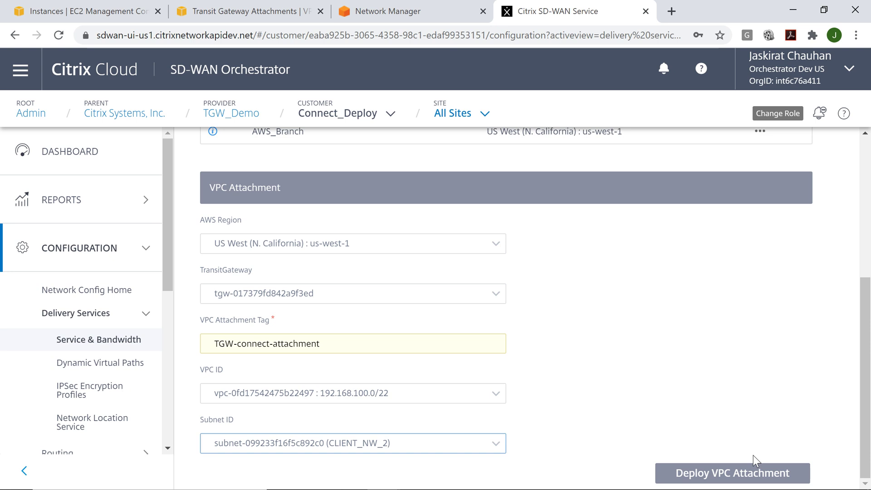
click(732, 474)
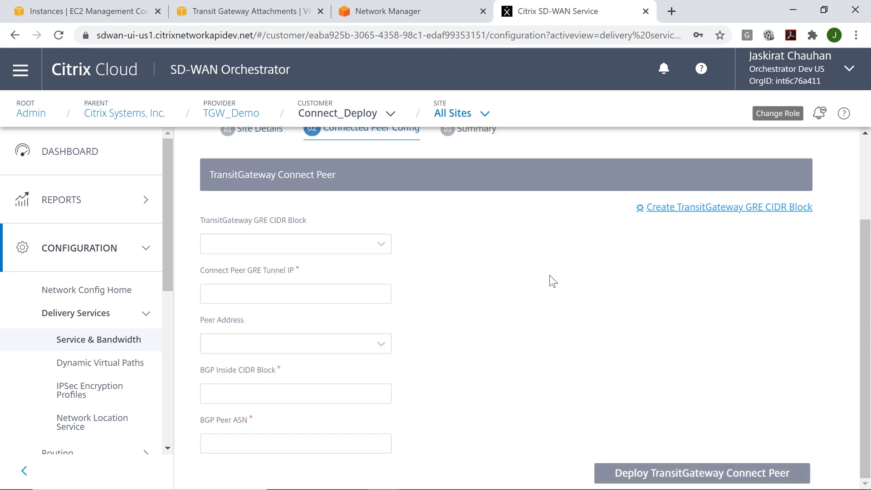
- Create 1.1.1.0/24 as the transit gateway GRE CIDR block
scroll(663, 314, up, 2)
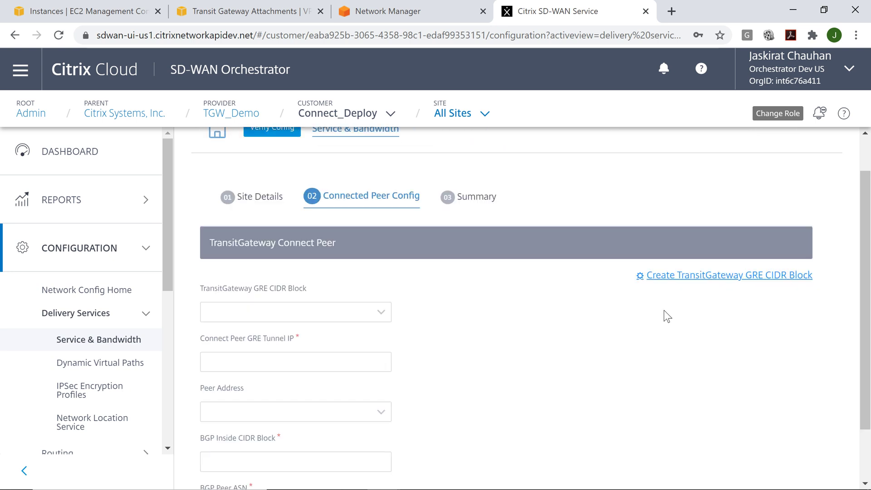
click(717, 285)
click(427, 126)
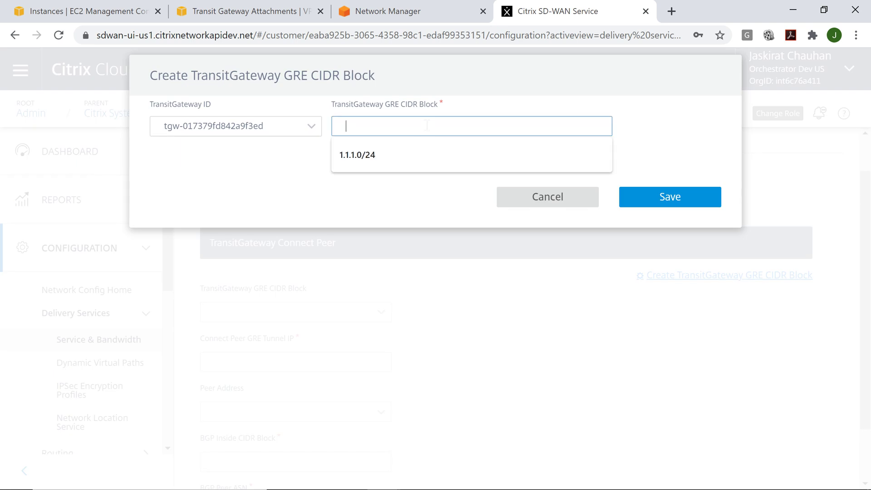
click(410, 153)
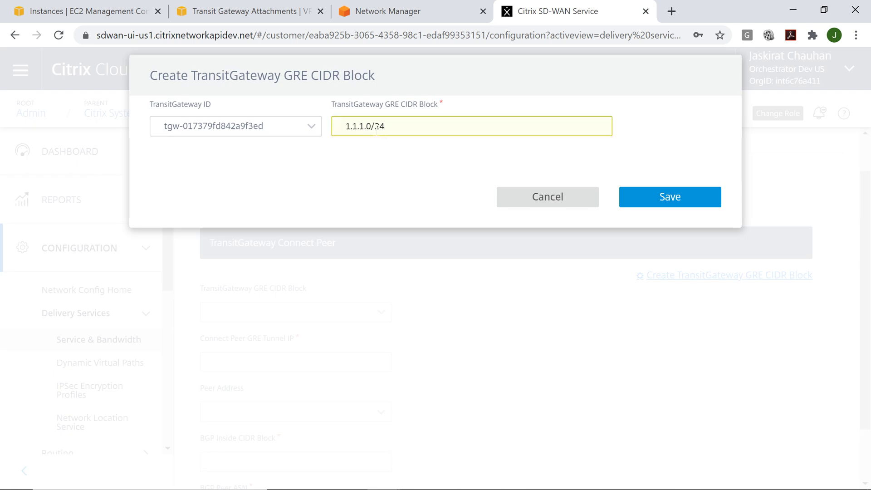
click(679, 204)
- Set GRE tunnel IP 1.1.1.2, peer 192.168.102.35, the suggested BGP inside CIDR, and ASN 64513
scroll(387, 340, down, 2)
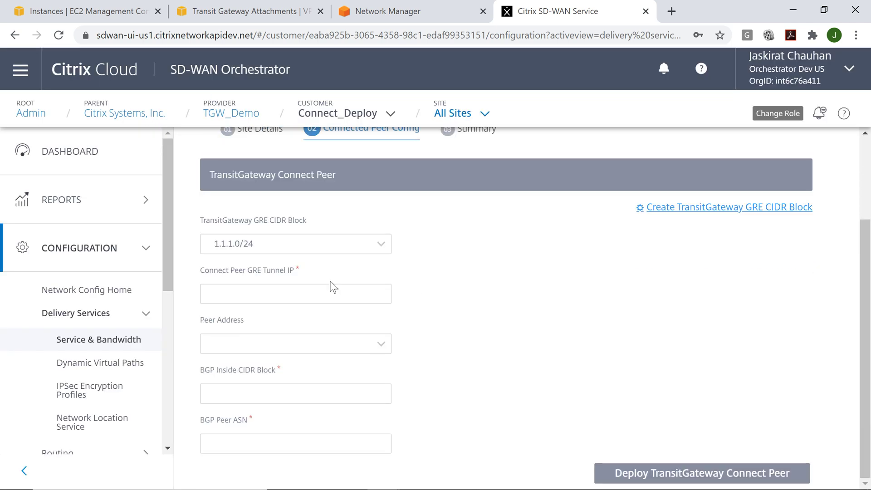
click(342, 293)
click(295, 321)
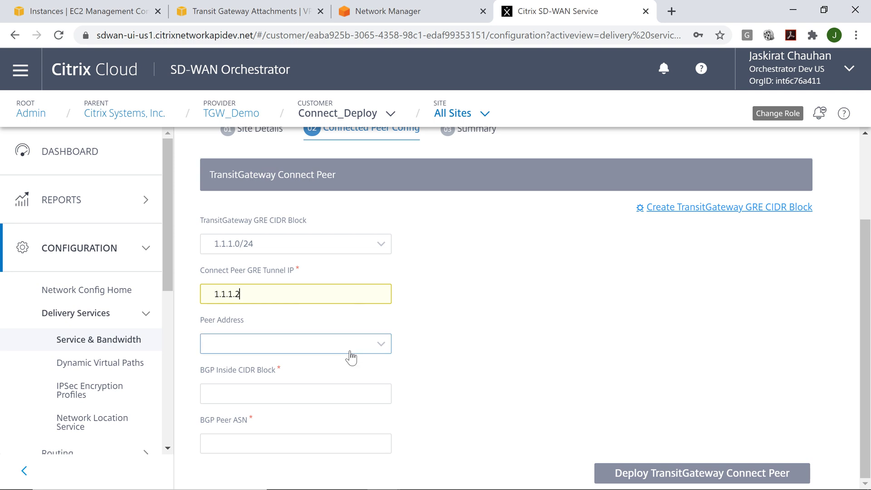
click(382, 352)
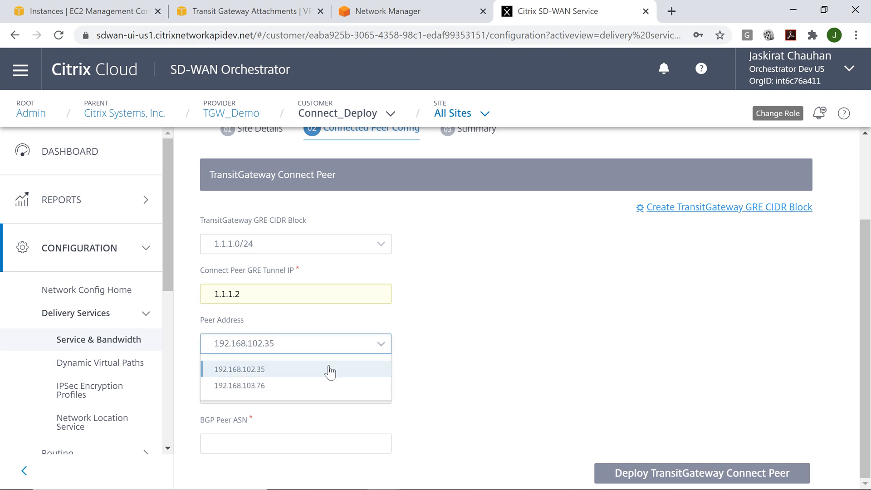
click(330, 370)
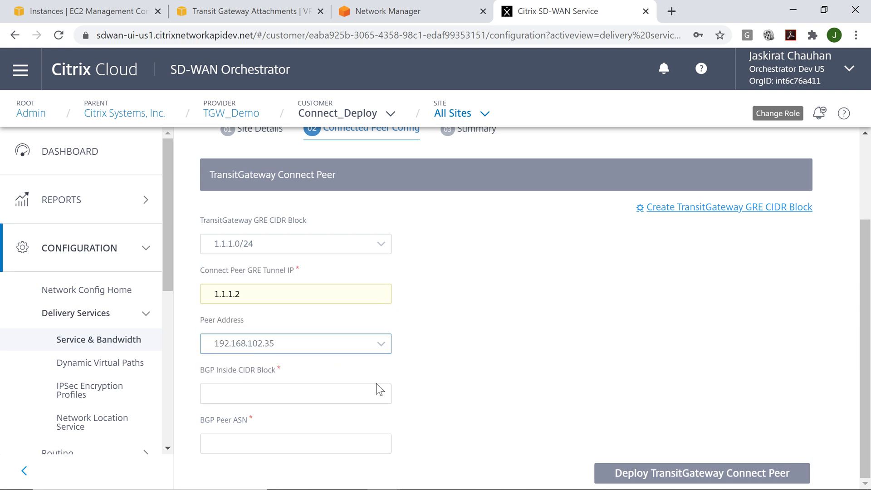
click(337, 394)
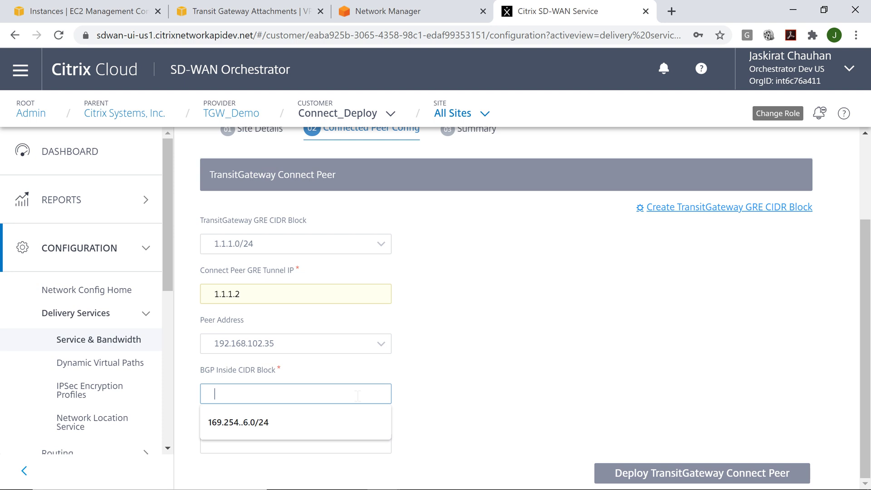
click(310, 425)
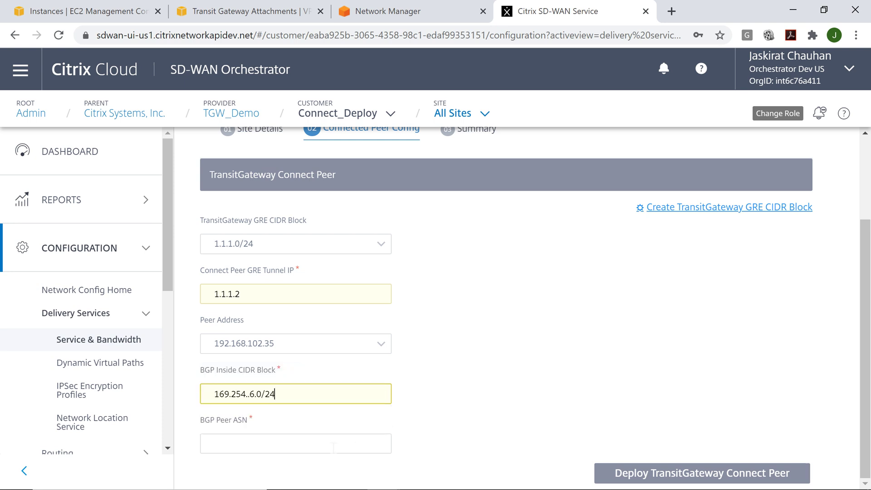
click(333, 447)
click(260, 465)
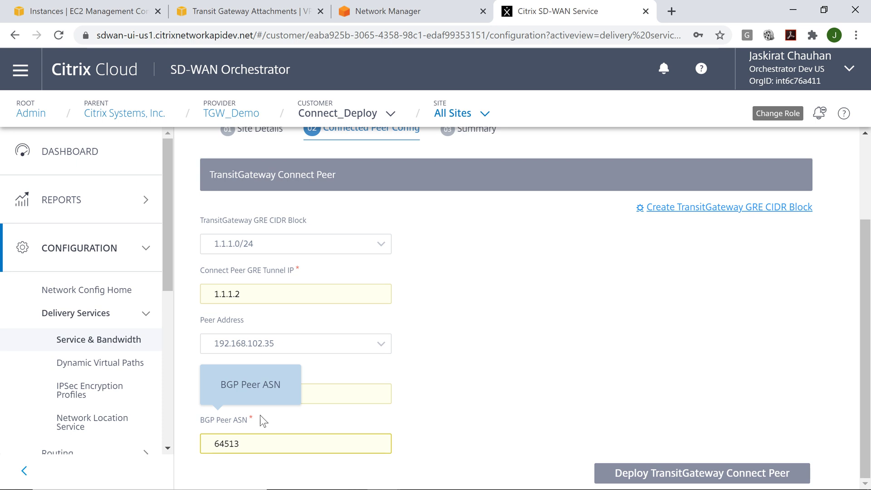
- Deploy the Transit Gateway Connect peer, save the configuration, and return to the Network Dashboard
click(706, 474)
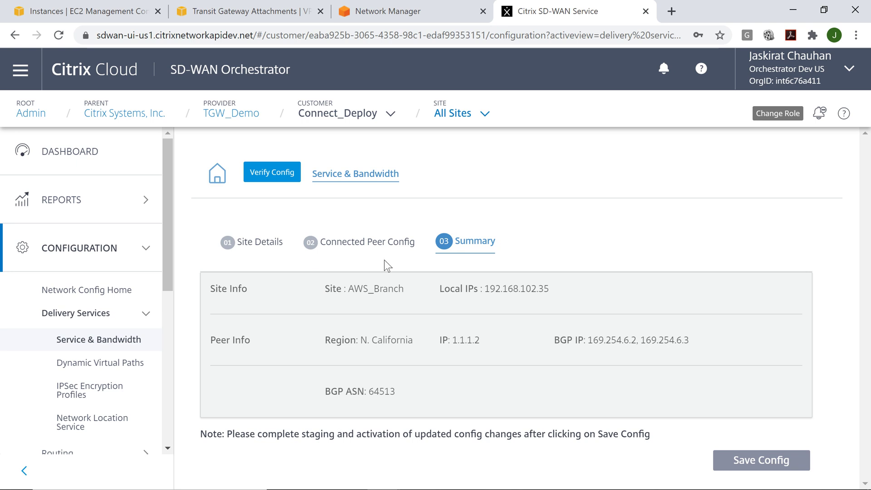
click(762, 465)
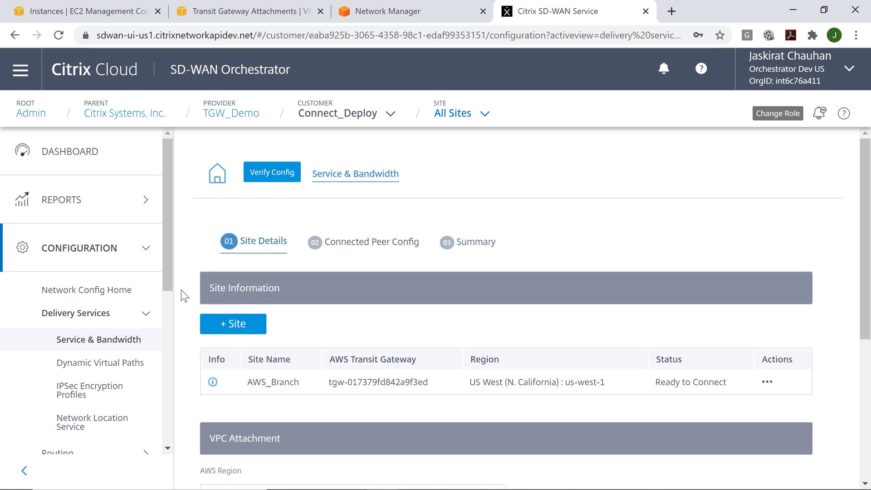
click(101, 151)
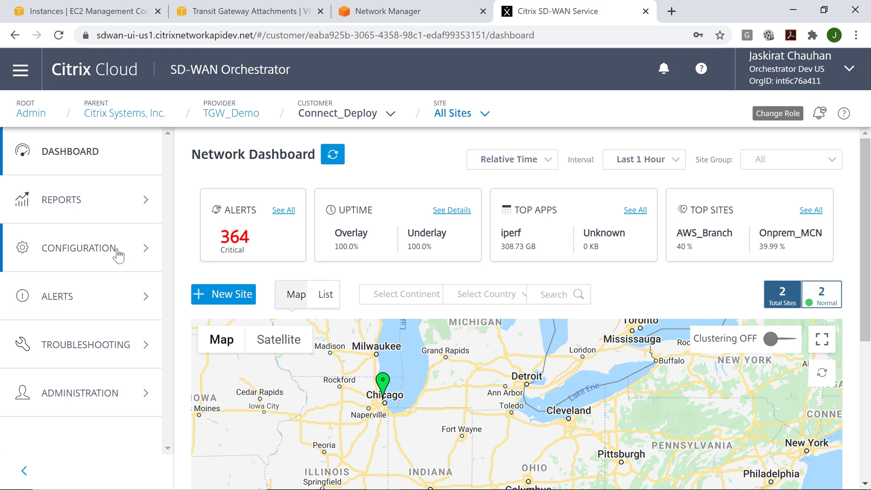
- Review the MCN and AWS_Branch sites on Network Configuration Home, then expand Reports
click(117, 254)
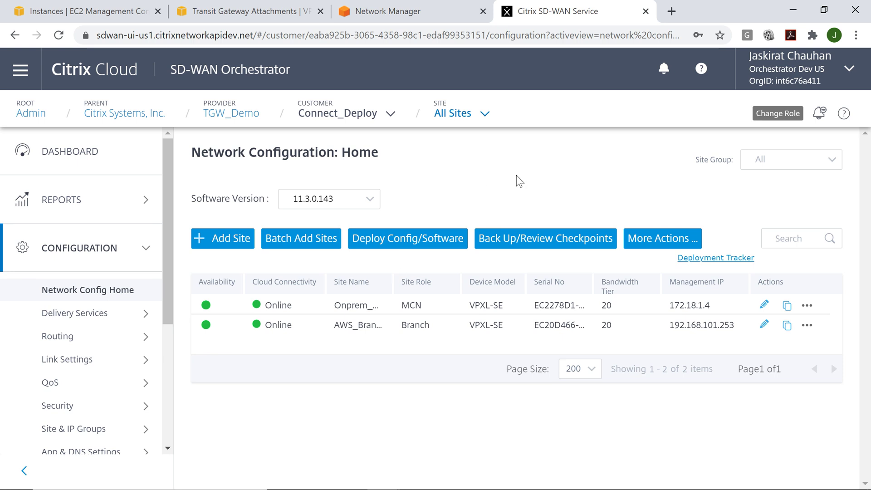
scroll(159, 248, down, 3)
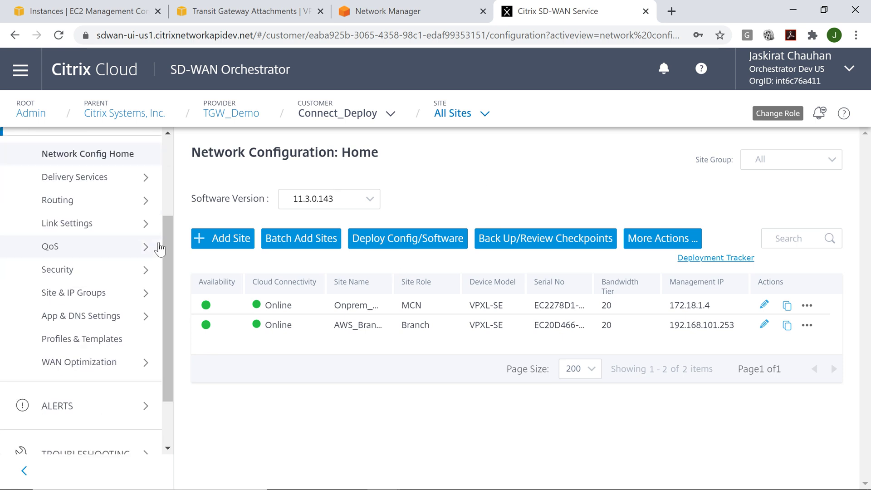
scroll(159, 247, down, 2)
scroll(149, 293, up, 3)
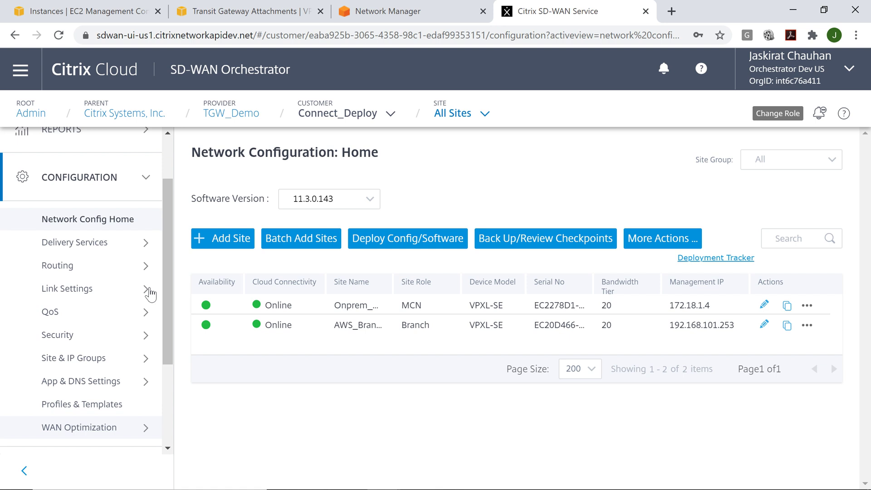
scroll(147, 254, up, 2)
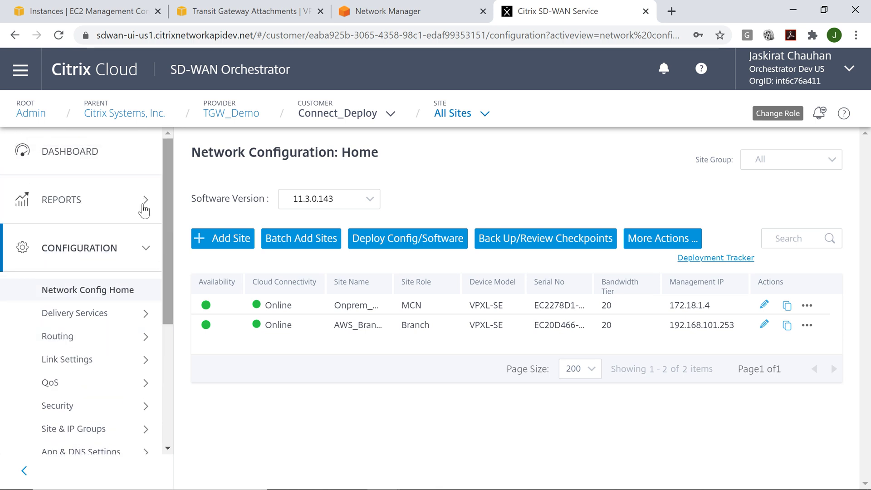
click(136, 202)
- Retrieve AWS_Branch's real-time Routes report, showing 1.1.1.0/24 and 192.168.100.0/22 via TGW_GRE_LAN_TUNNEL
scroll(149, 301, down, 3)
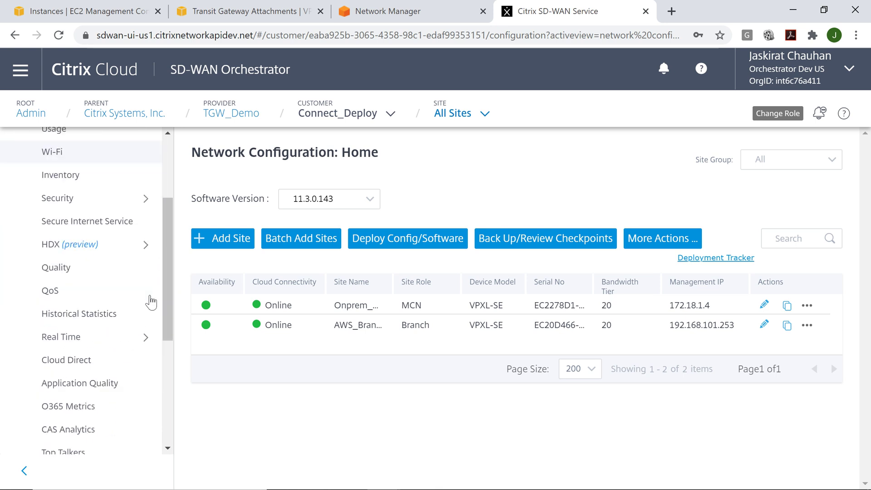
scroll(151, 301, down, 3)
click(127, 272)
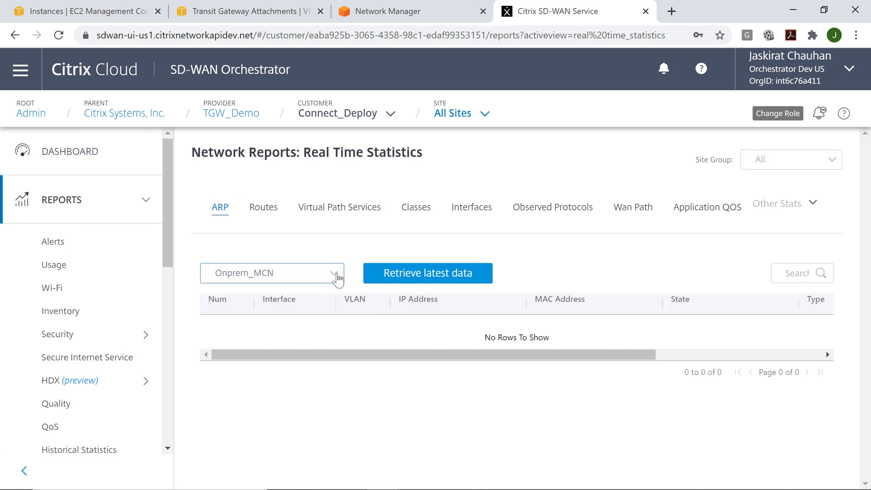
click(338, 279)
click(235, 317)
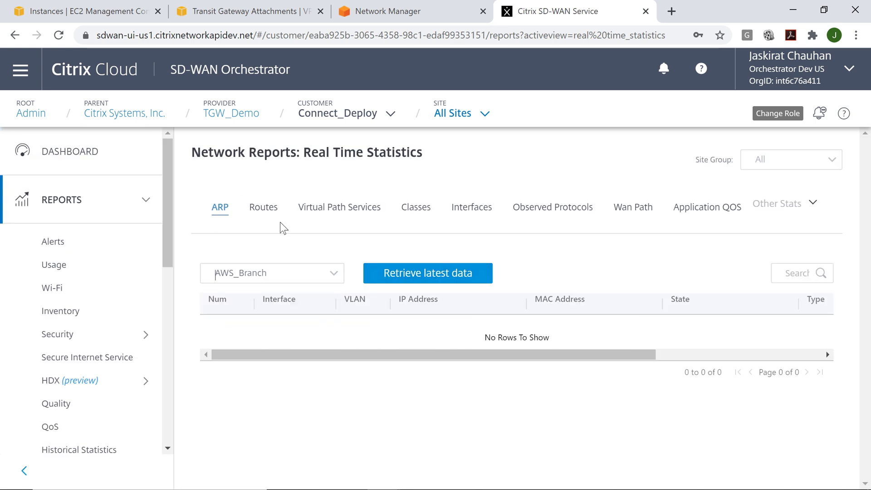
click(265, 214)
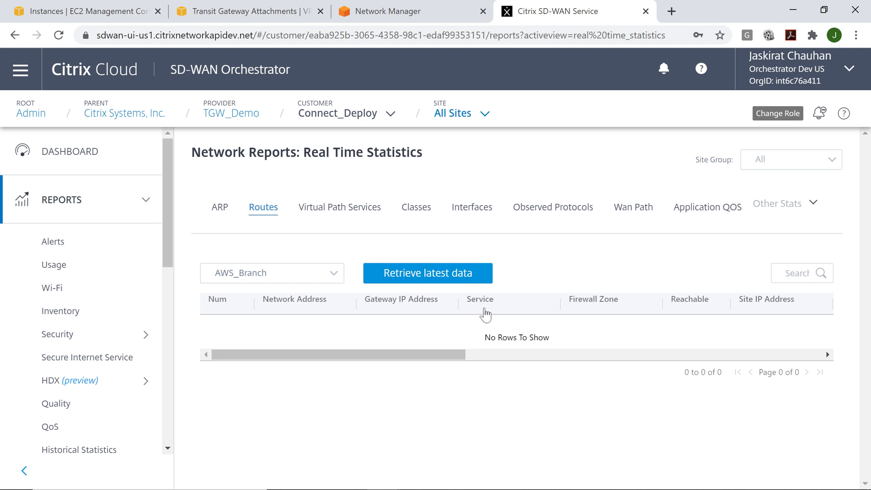
click(444, 279)
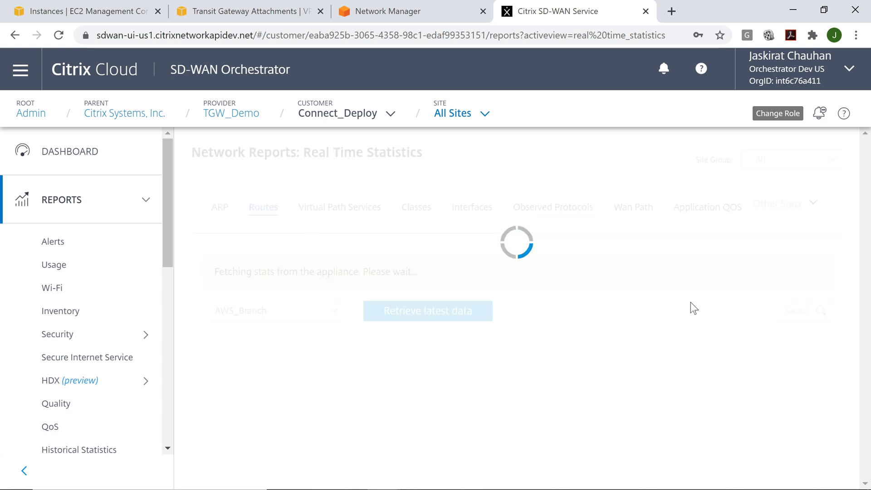
scroll(538, 330, down, 1)
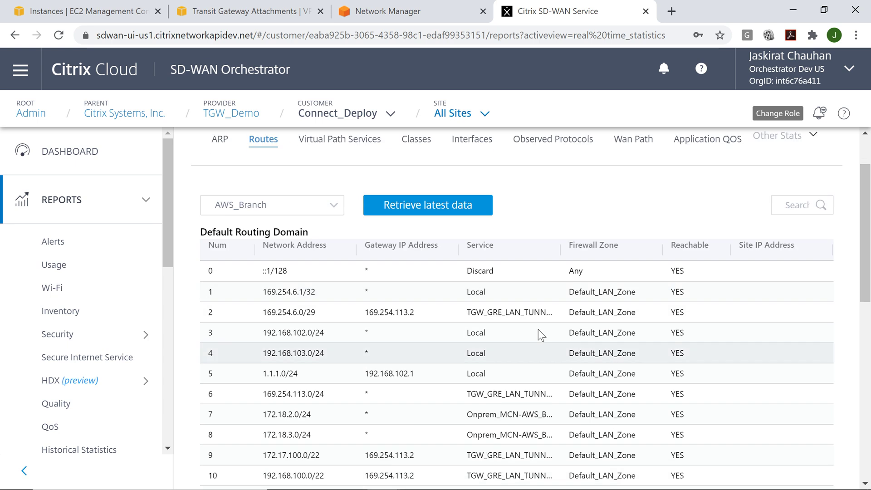
scroll(510, 329, down, 1)
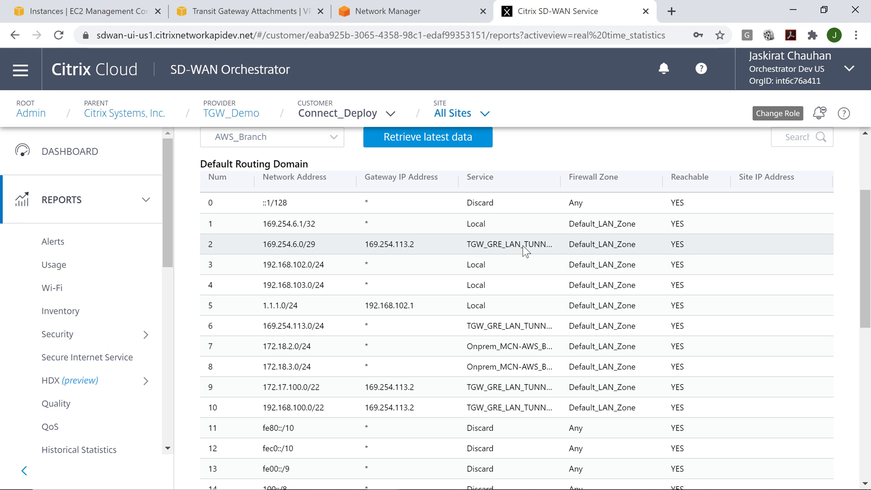
scroll(499, 355, down, 1)
scroll(503, 352, down, 1)
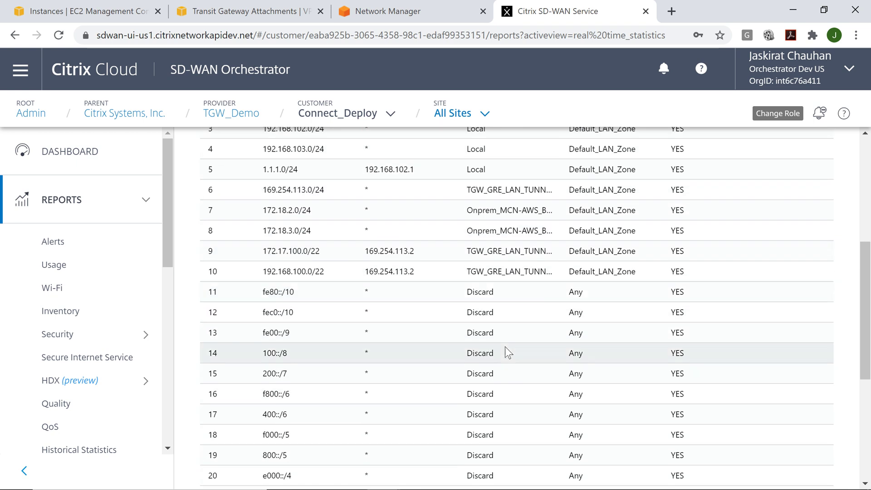
scroll(505, 346, up, 6)
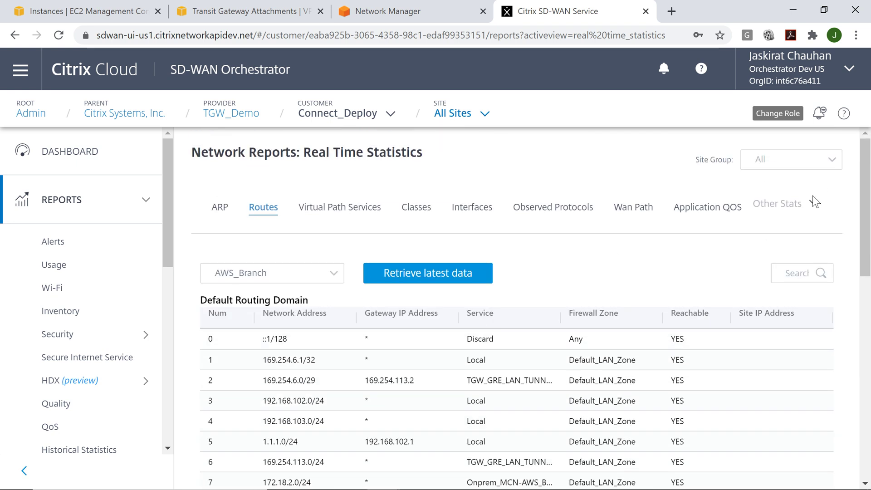
- Retrieve AWS_Branch's GRE Tunnel statistics, showing the TGW_GRE_LAN tunnel to 1.1.1.2 UP
click(812, 199)
scroll(819, 276, down, 1)
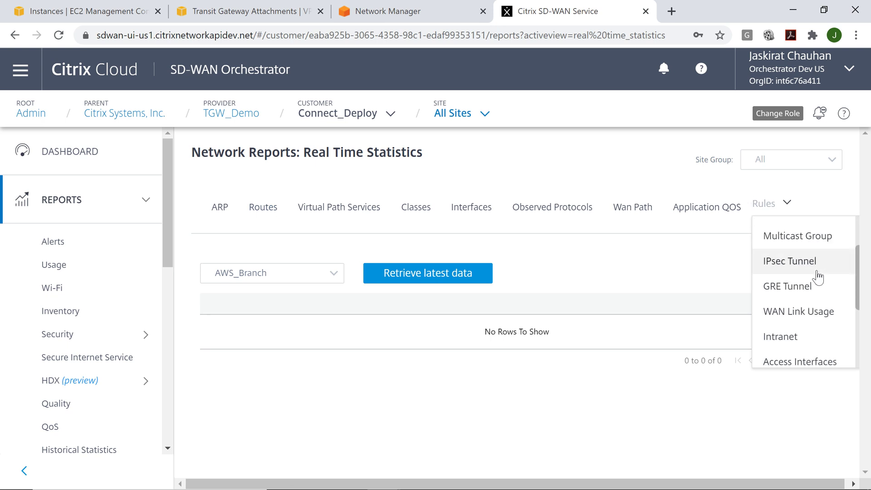
click(798, 287)
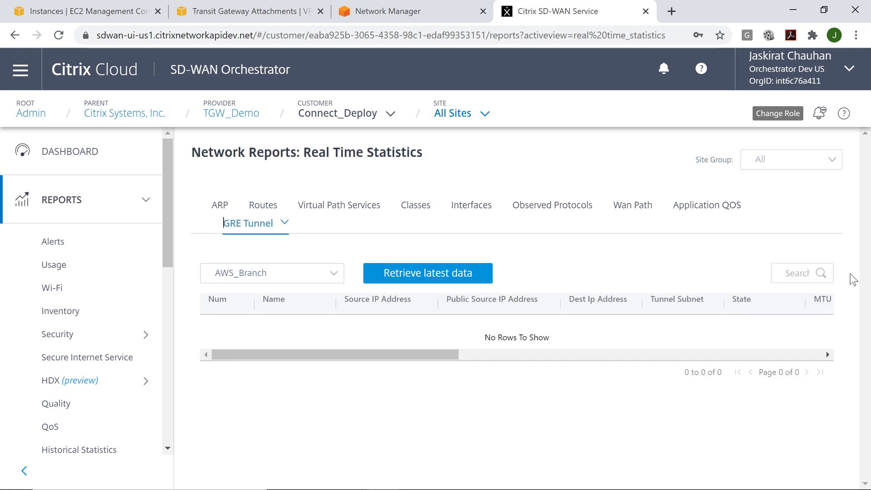
click(439, 274)
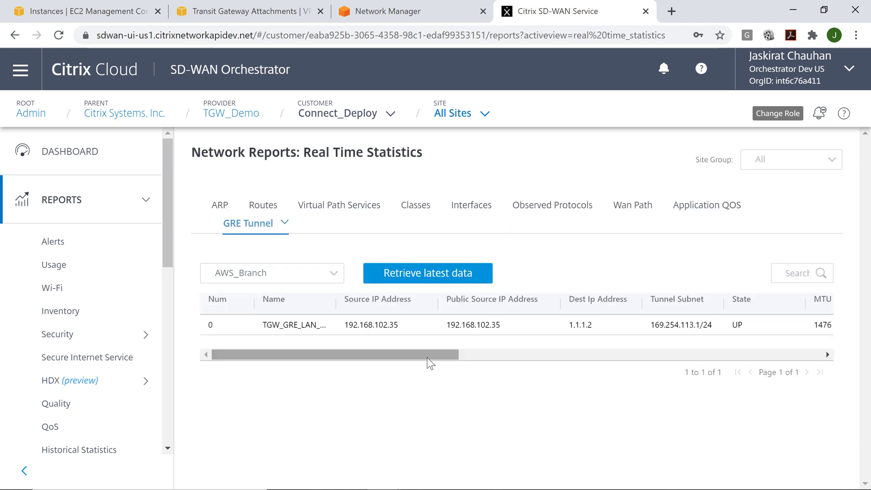
drag(426, 358, 295, 326)
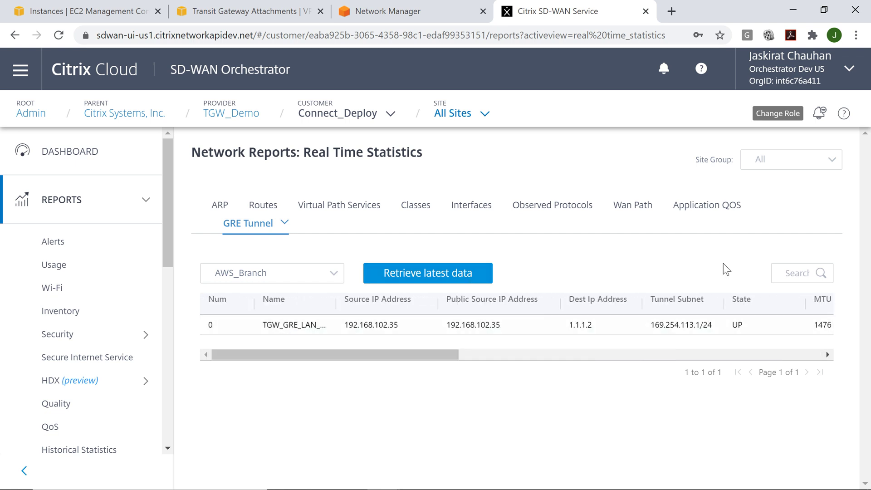
- Retrieve WAN Link Usage statistics for AWS_Branch and review the tables
click(223, 223)
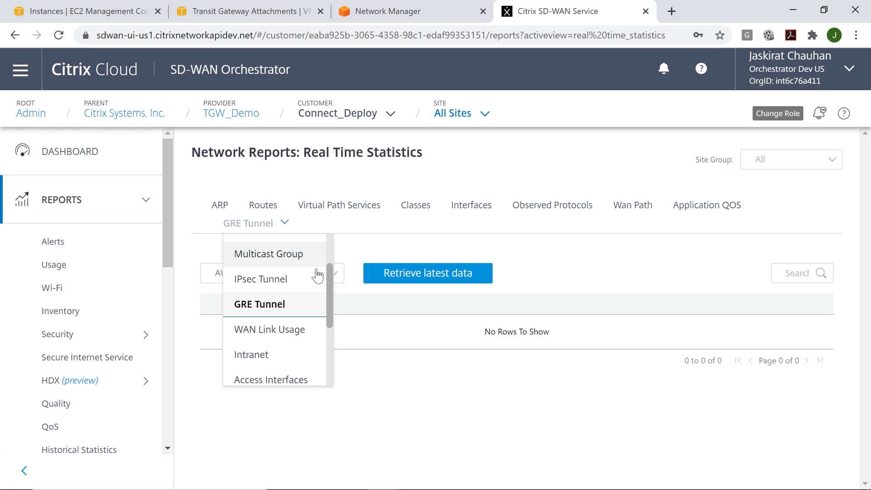
scroll(326, 301, down, 1)
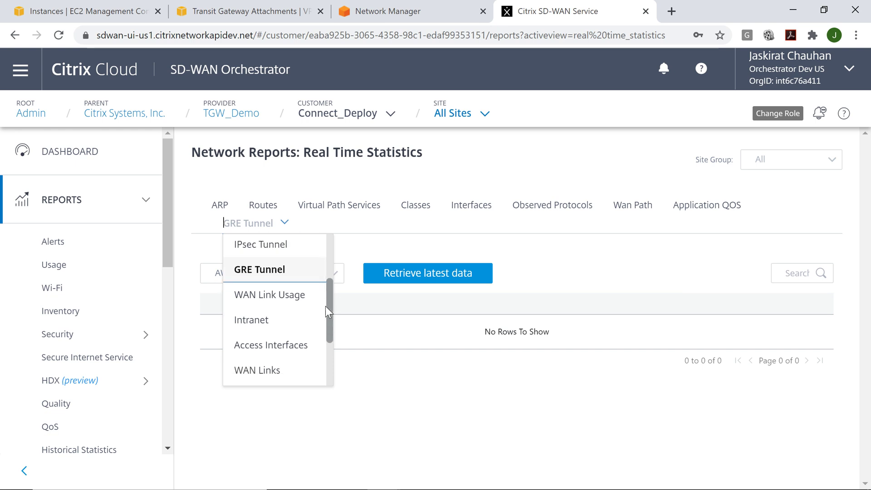
click(297, 296)
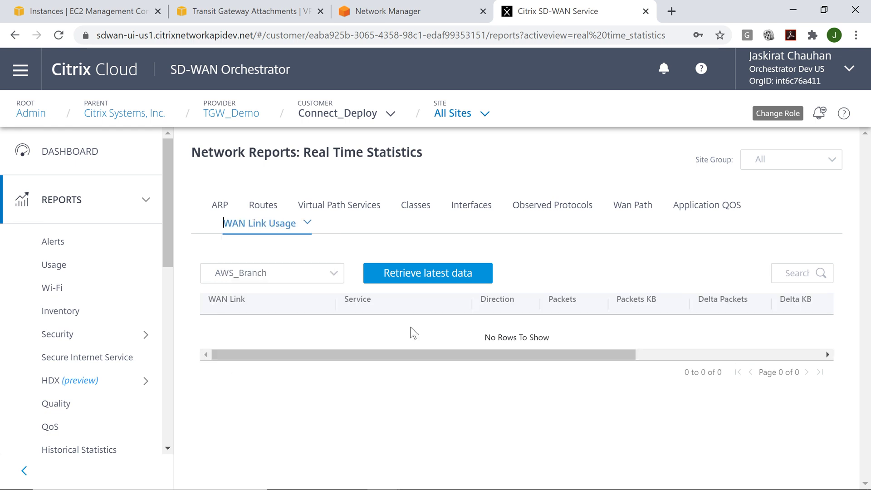
click(426, 274)
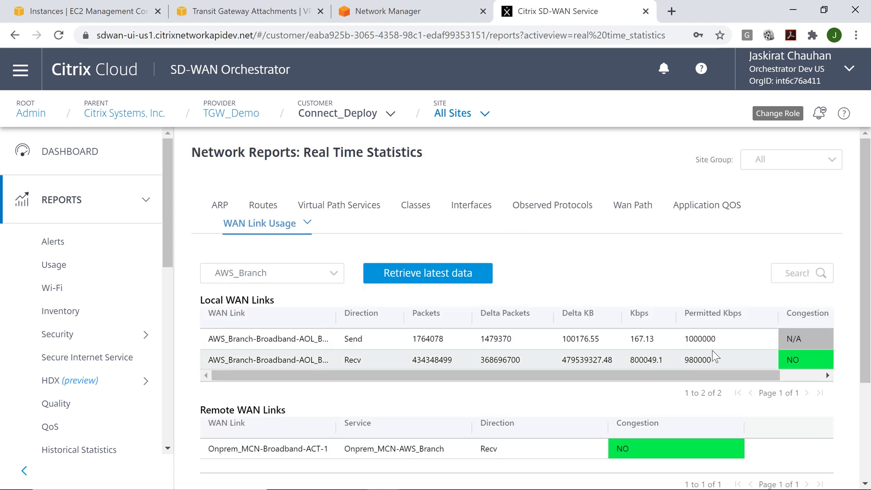
scroll(817, 272, down, 1)
scroll(823, 267, down, 3)
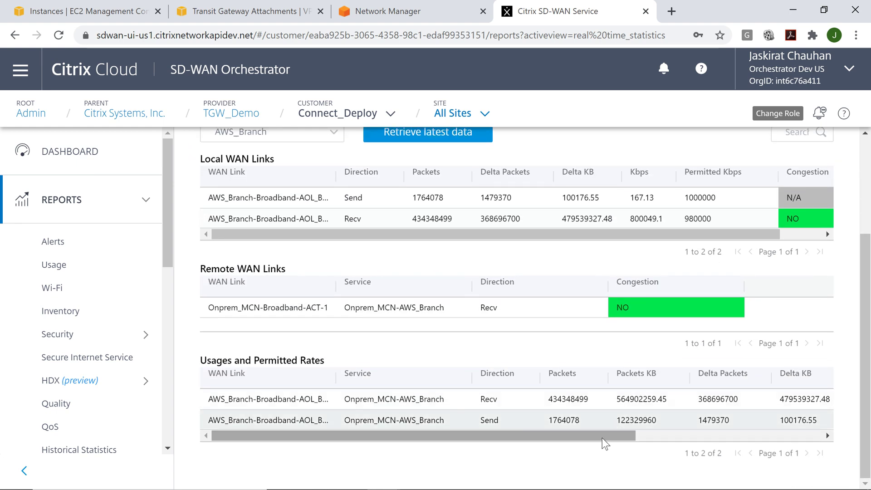
click(828, 435)
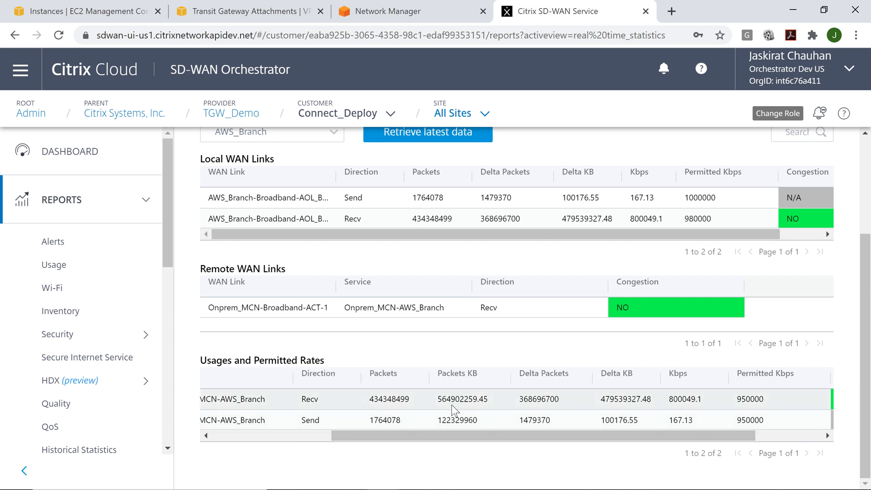
scroll(816, 218, up, 3)
scroll(589, 326, down, 3)
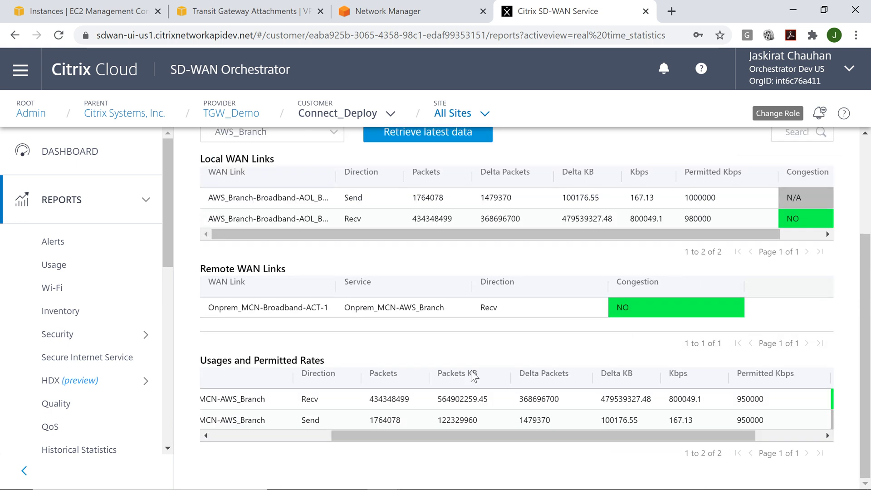
scroll(746, 328, up, 3)
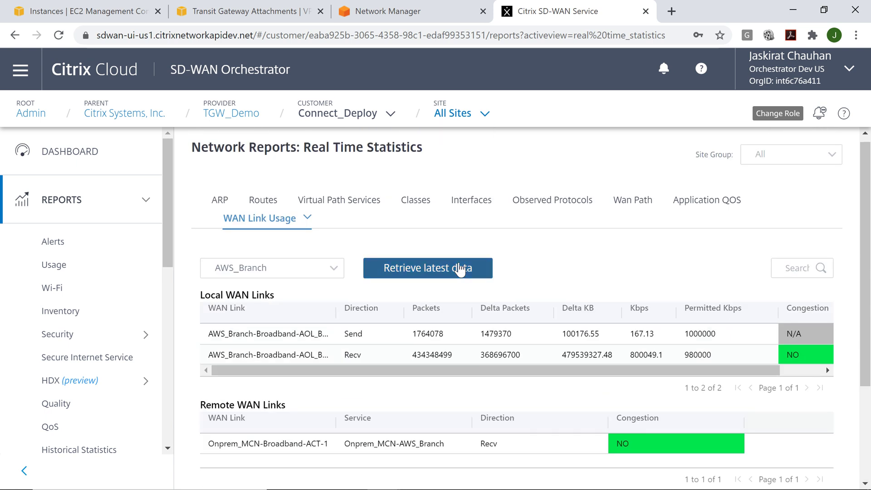
- Refresh the WAN Link Usage statistics, review them, then return to the AWS Transit Gateway Attachments page
click(460, 270)
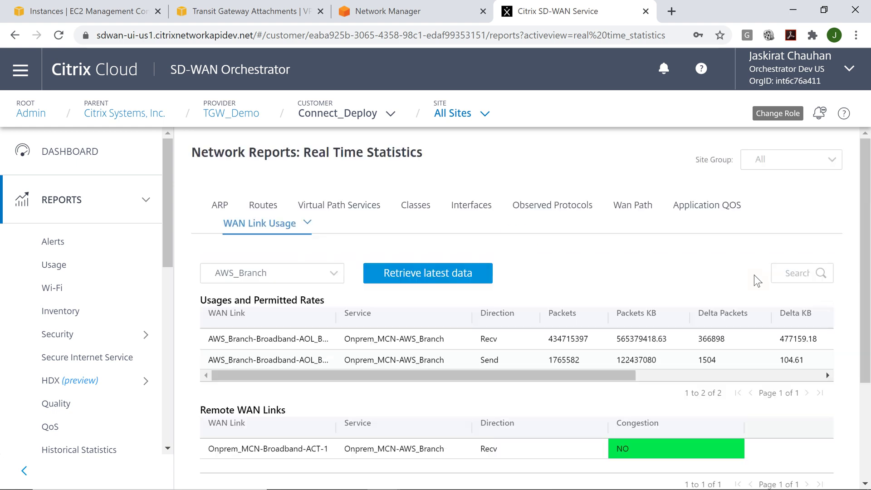
scroll(753, 275, down, 3)
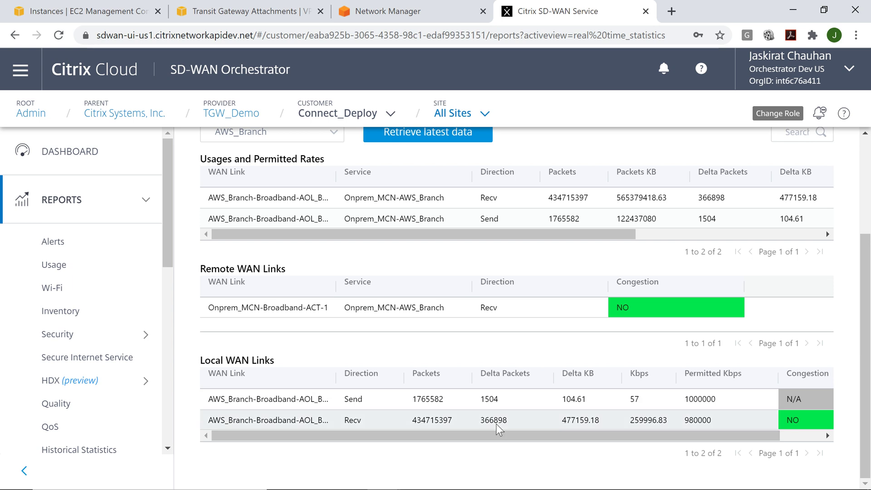
drag(494, 436, 619, 447)
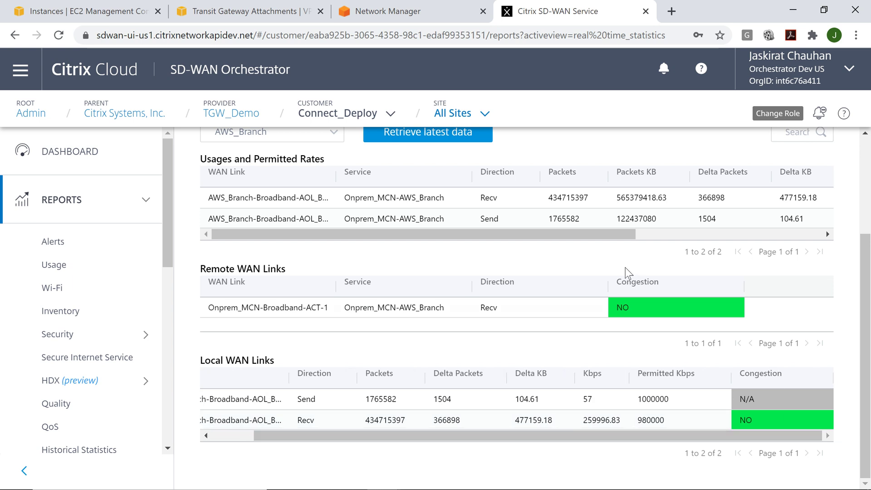
drag(583, 234, 723, 251)
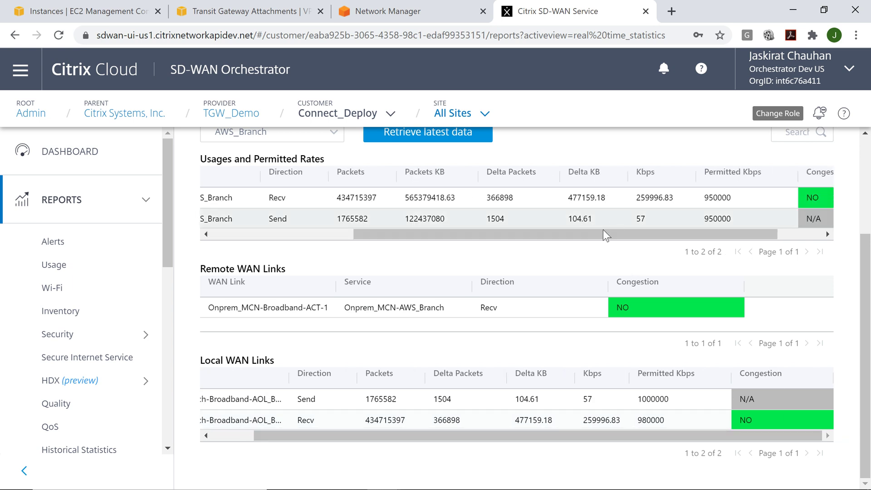
scroll(514, 202, up, 3)
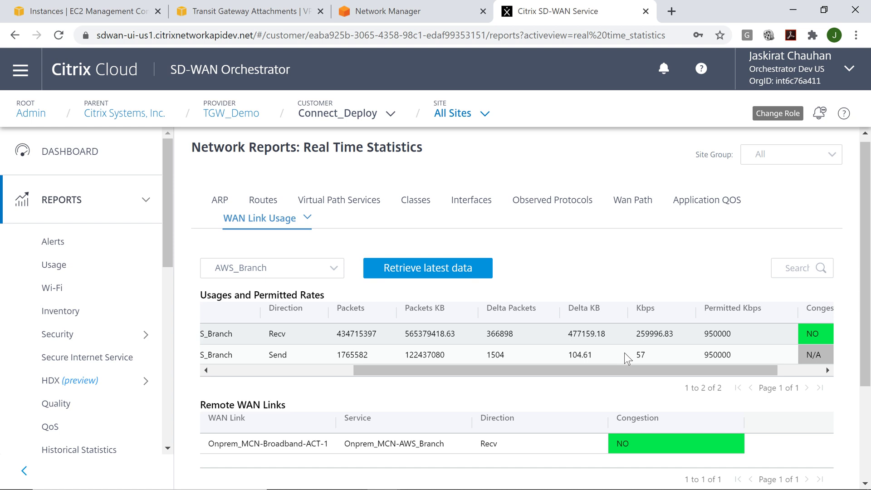
key(ctrl+2)
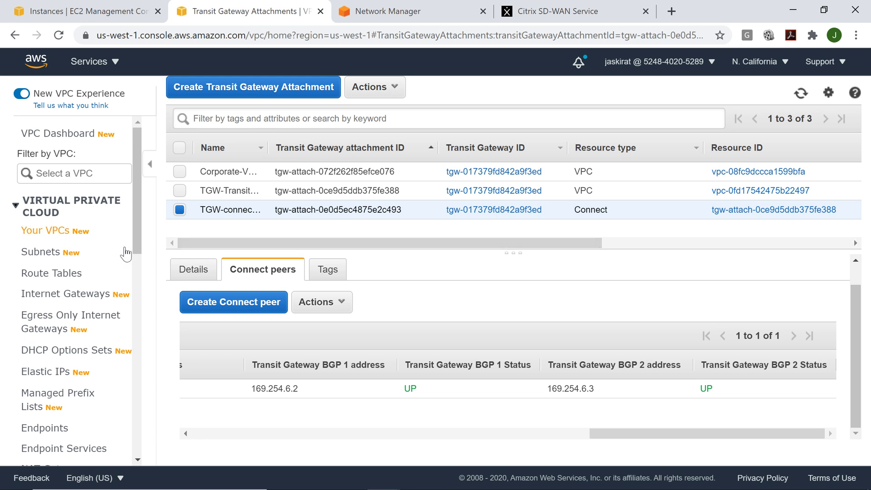
- Select only the Connect attachment and view its peer, with BGP peers 169.254.6.2 and 169.254.6.3 UP
click(178, 191)
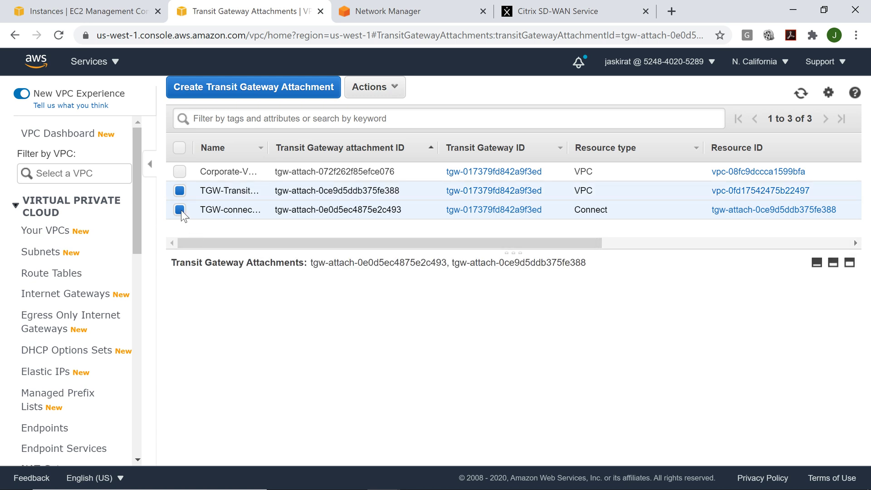
click(180, 210)
click(179, 208)
click(180, 191)
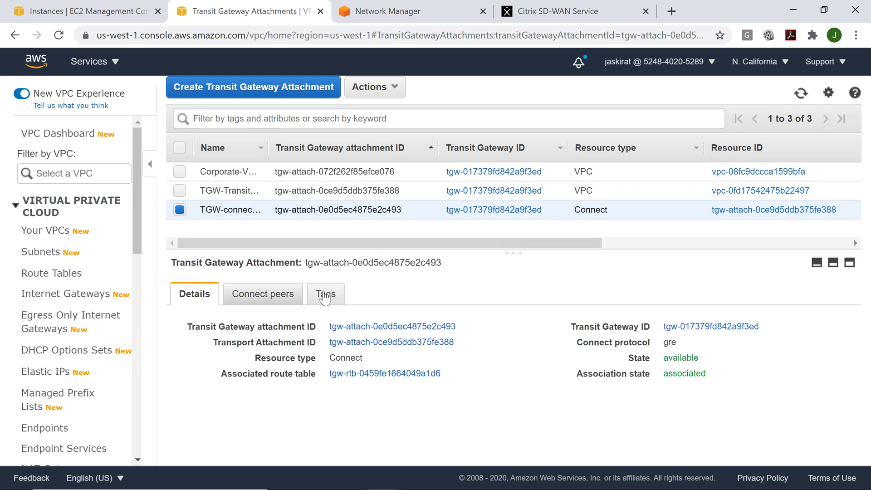
click(263, 295)
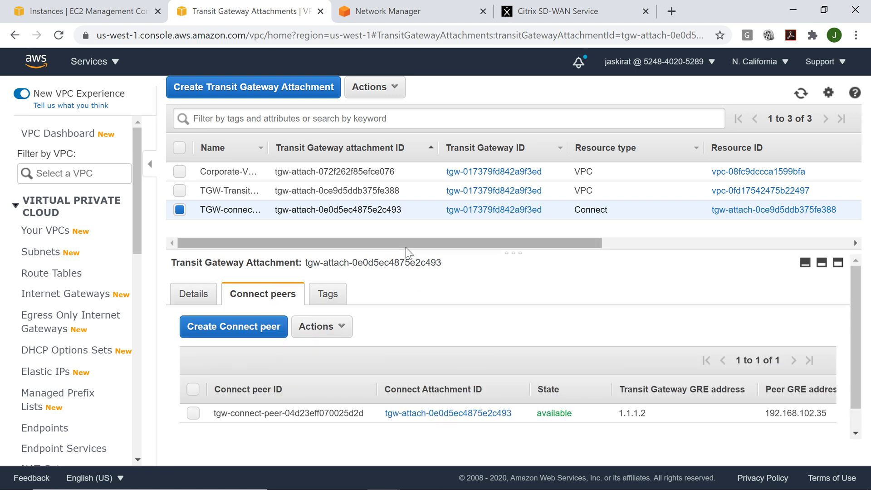
scroll(552, 379, down, 1)
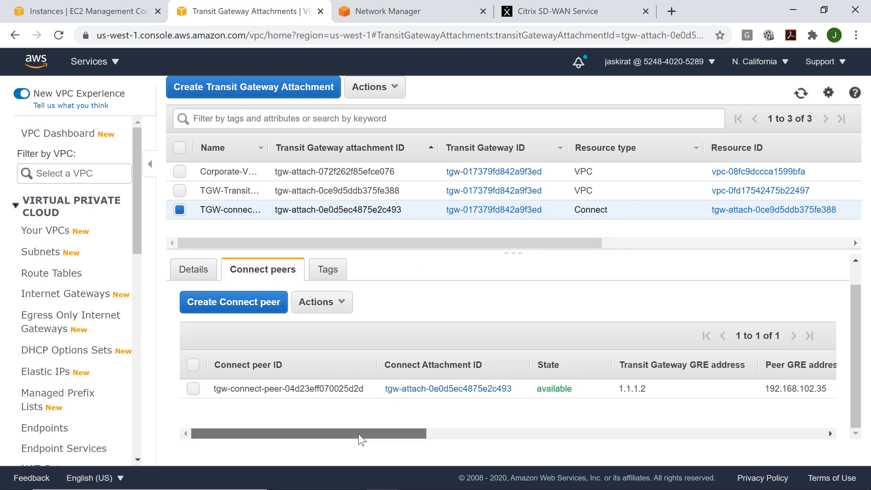
drag(359, 433, 773, 433)
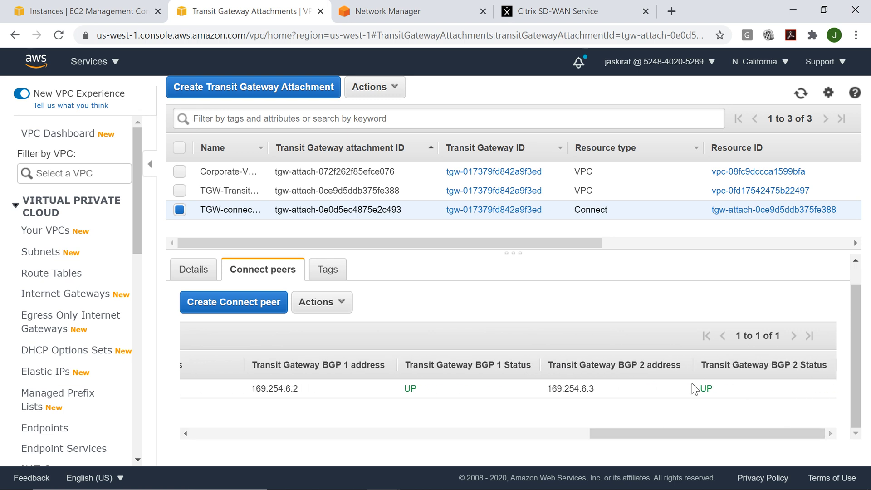
- Set the TGW-Multi-Test Monitoring dashboard in Network Manager to the 1h time range
click(421, 3)
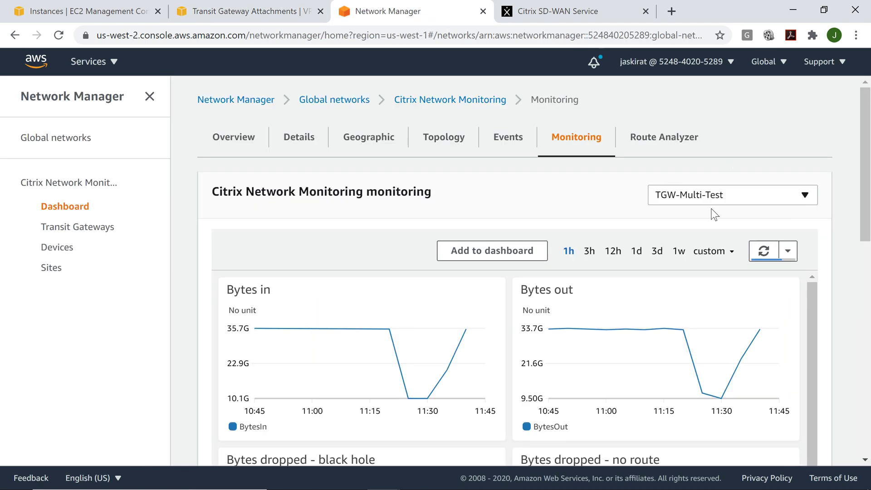
click(571, 251)
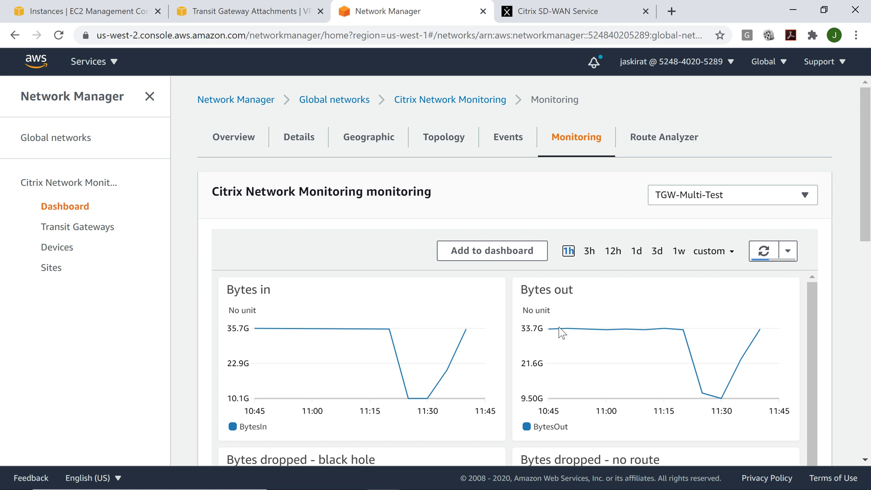
click(788, 252)
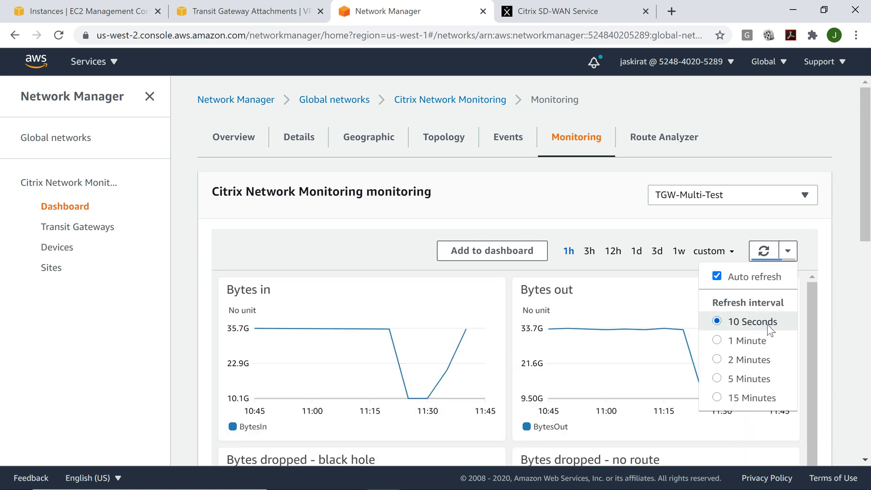
click(350, 246)
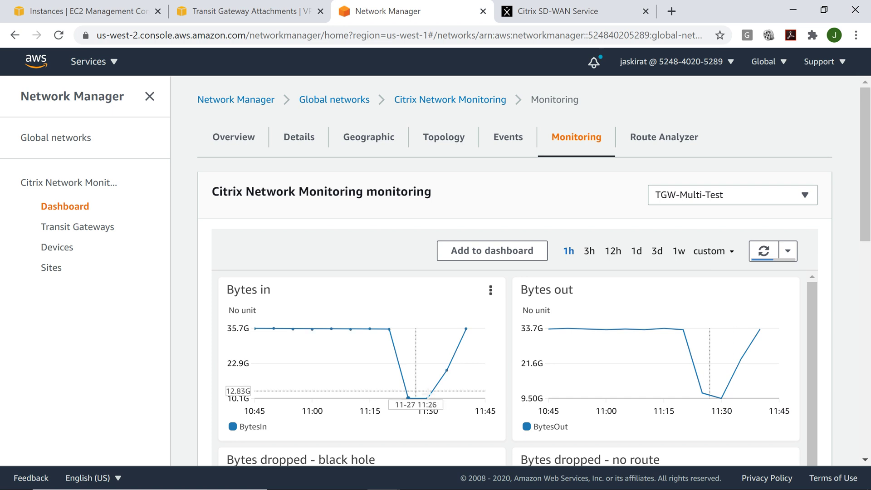
- Review the traffic charts: about 26.5M packets in, 26.6M out, zero drops
mouse_move(442, 374)
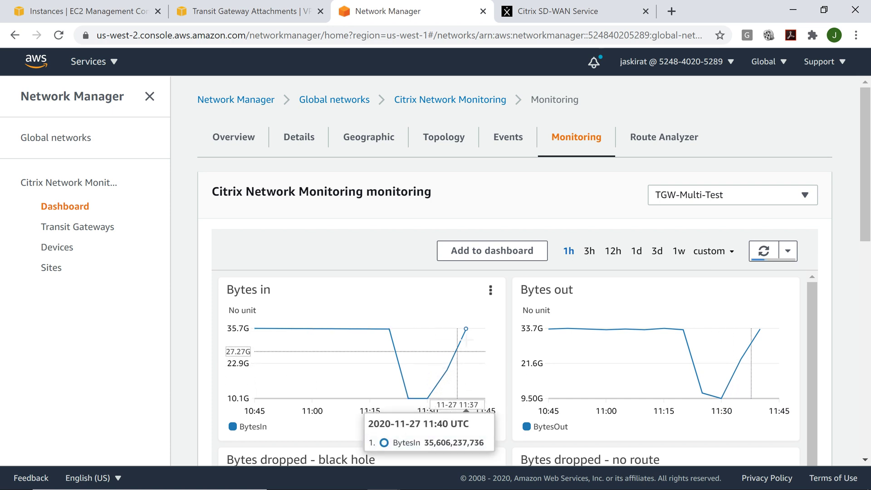
scroll(851, 252, down, 2)
scroll(851, 252, down, 3)
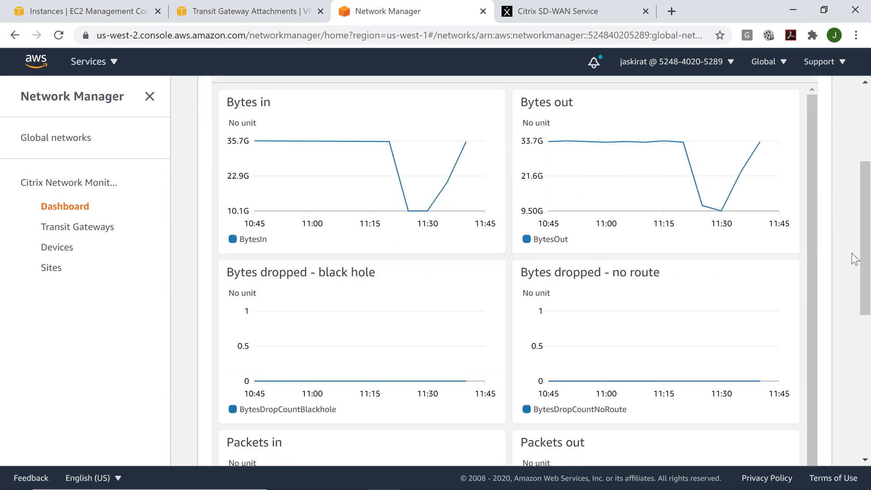
scroll(625, 300, down, 3)
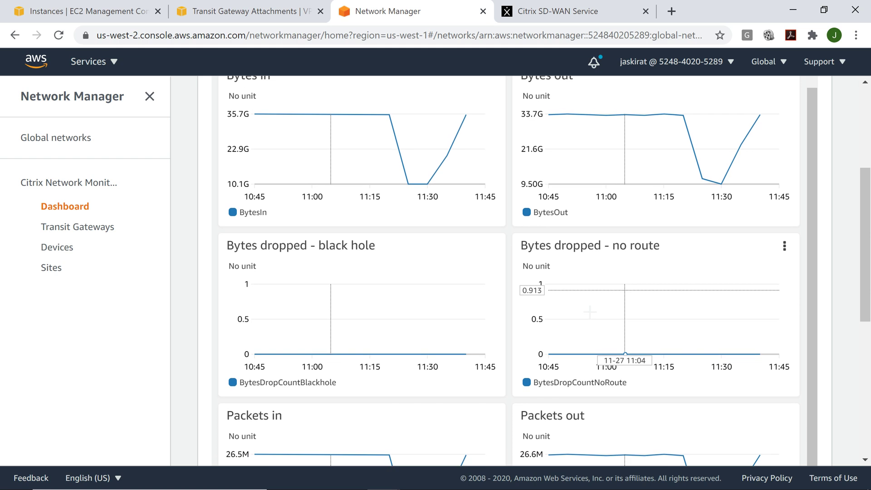
mouse_move(619, 176)
scroll(619, 180, down, 4)
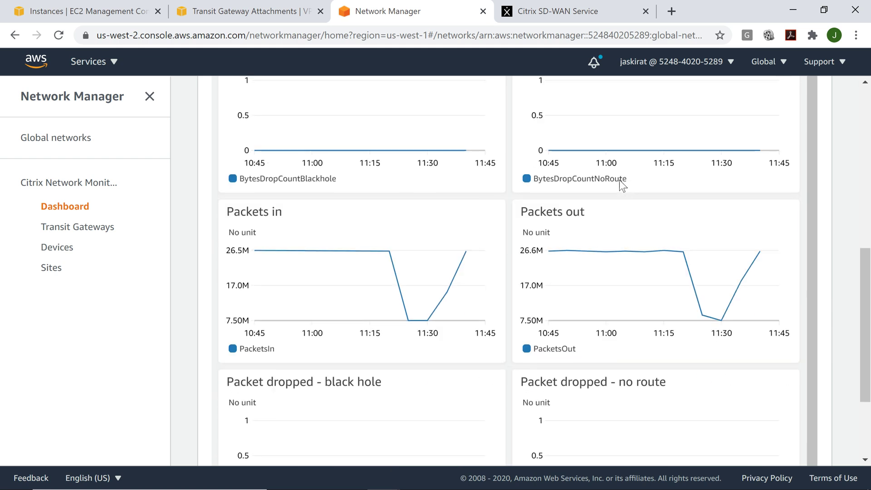
scroll(413, 314, up, 9)
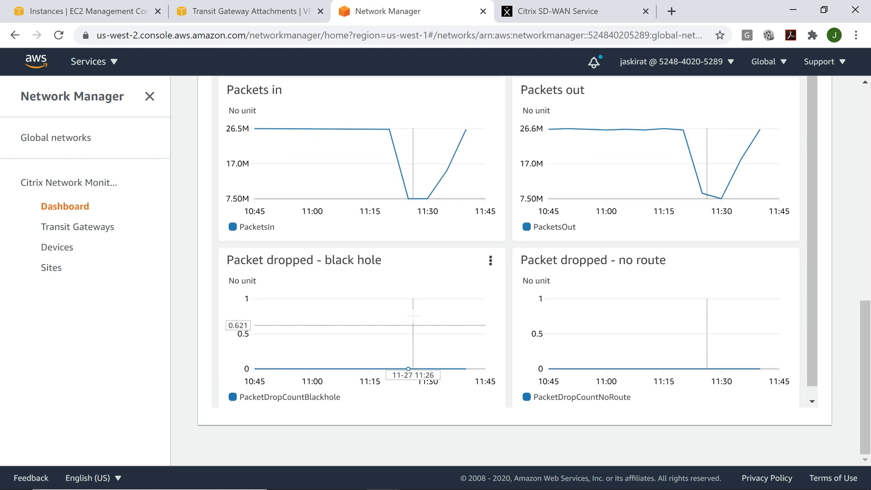